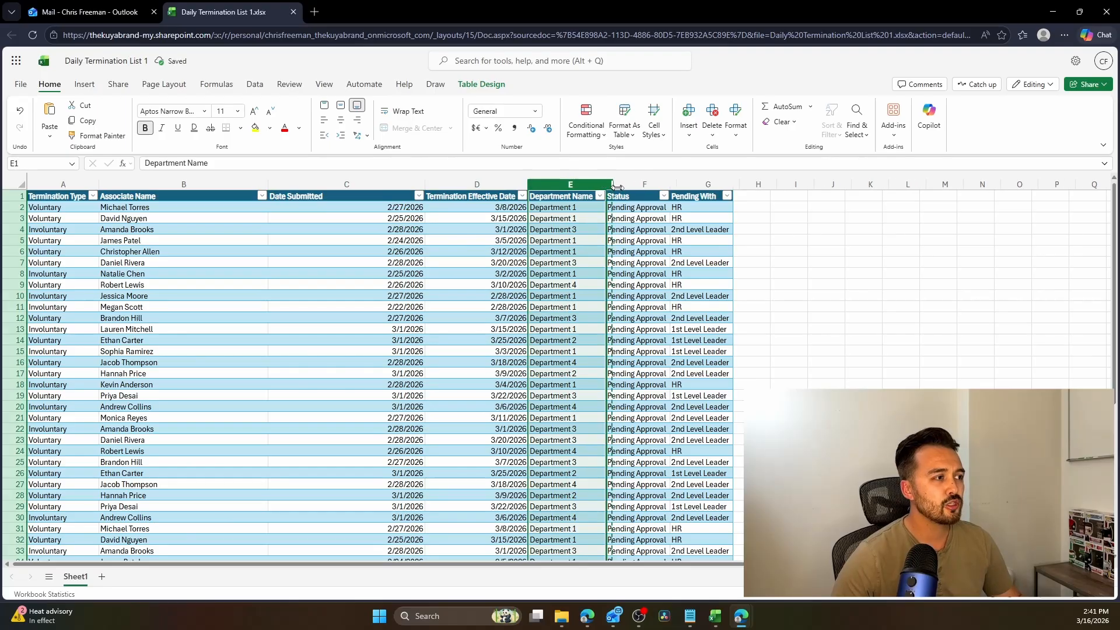
Step: Examine the Department Name, Status and Pending With columns of the termination list for the first several rows
left_click(573, 208)
left_click(583, 230)
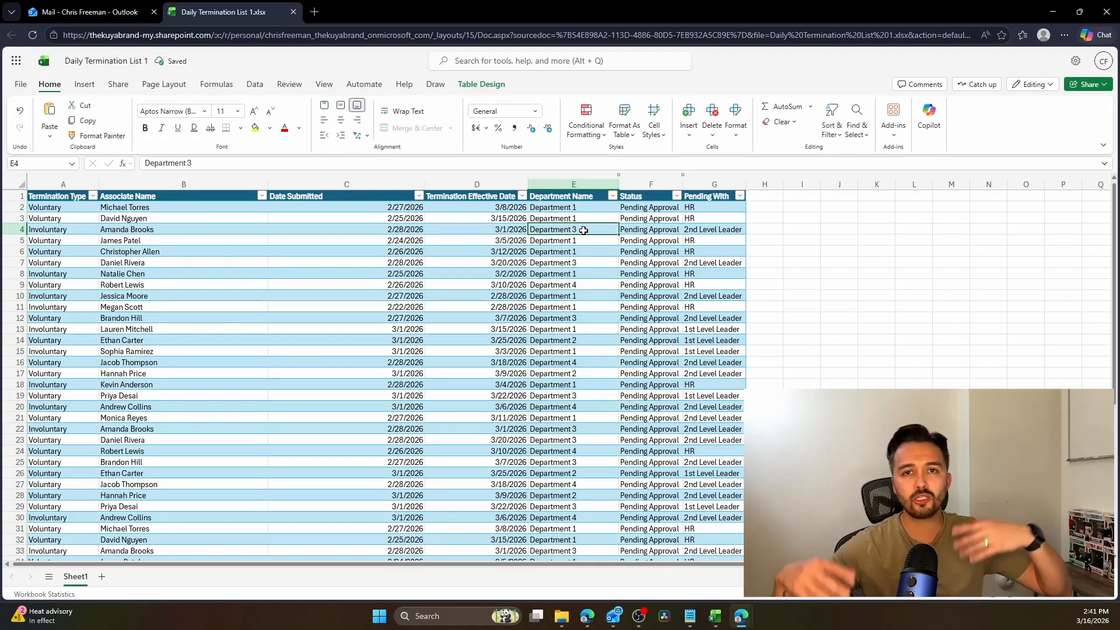
left_click_drag(707, 209, 642, 221)
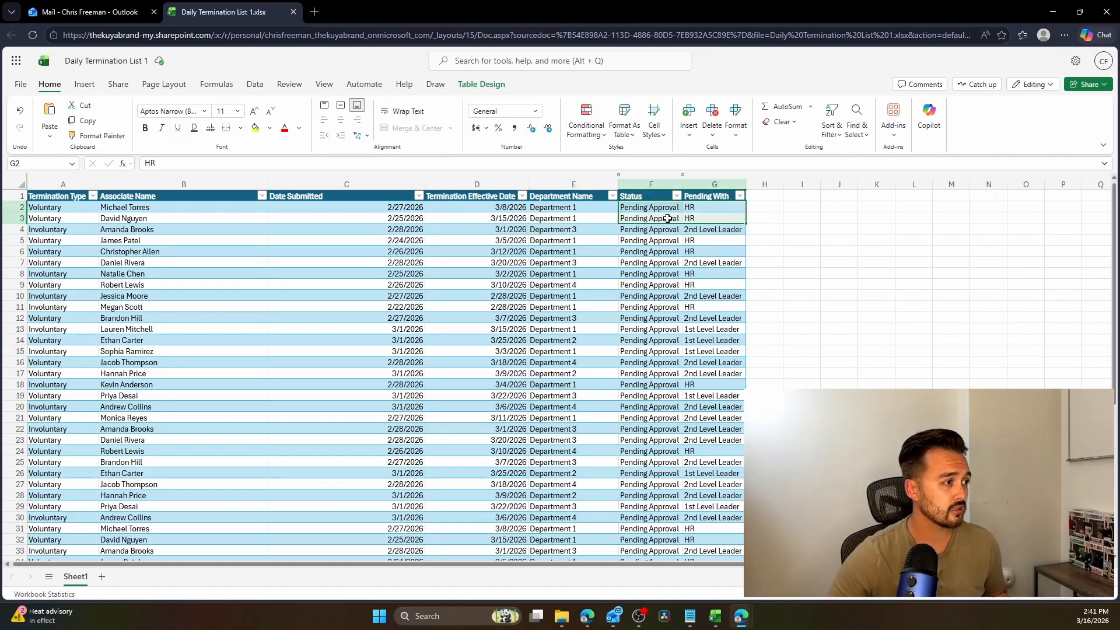
left_click_drag(739, 233, 659, 229)
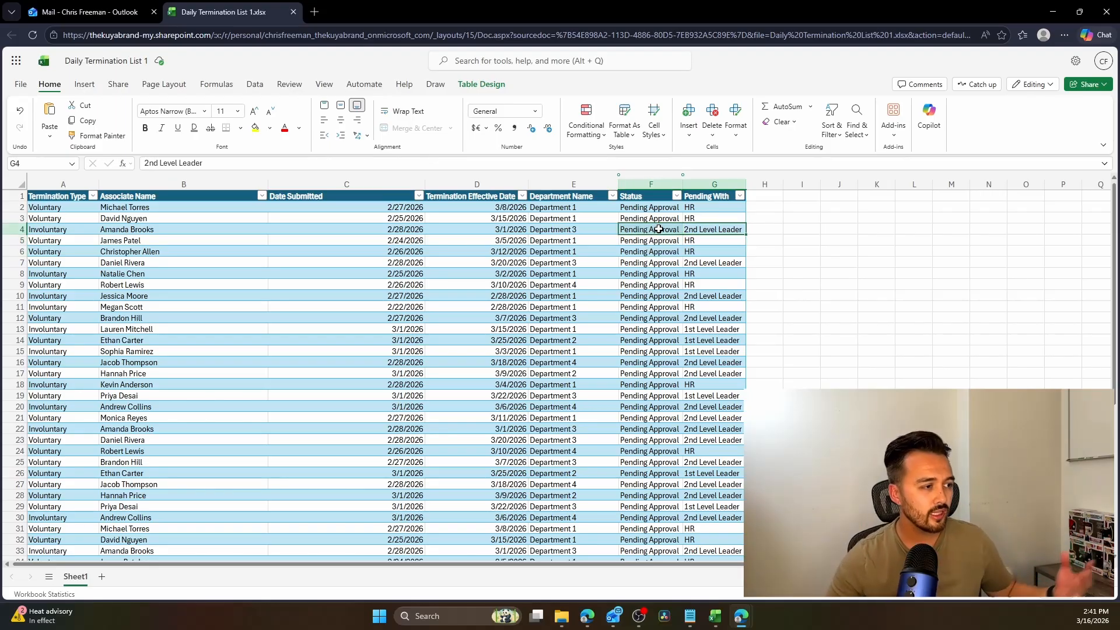
left_click_drag(710, 350, 630, 344)
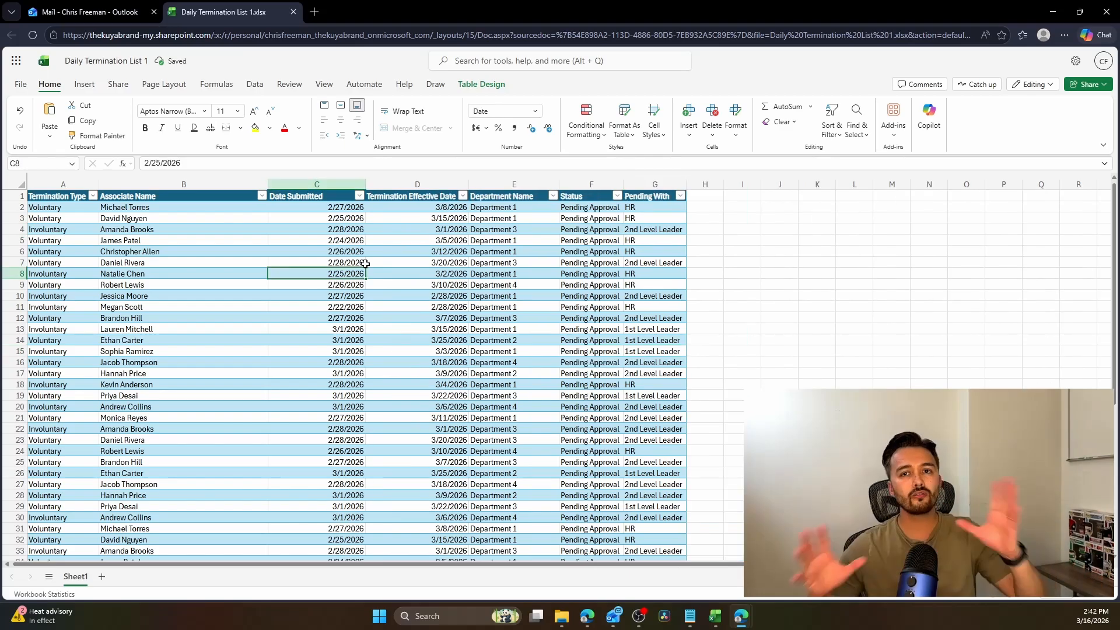
Step: Switch to the Outlook mailbox and open Power Automate from the Microsoft 365 apps
left_click(87, 11)
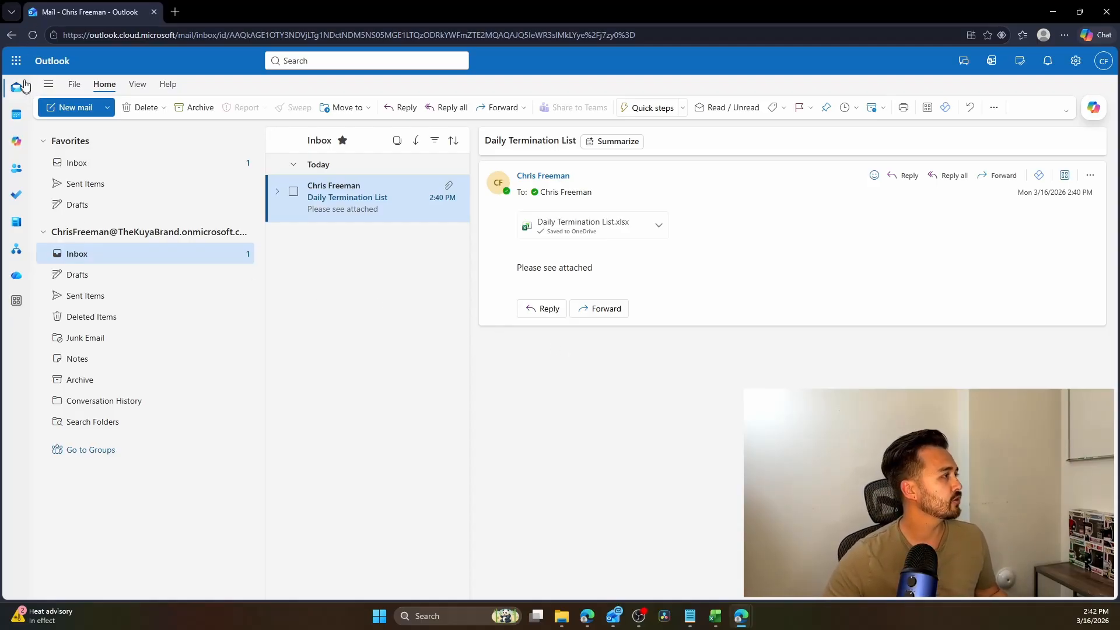
left_click(16, 61)
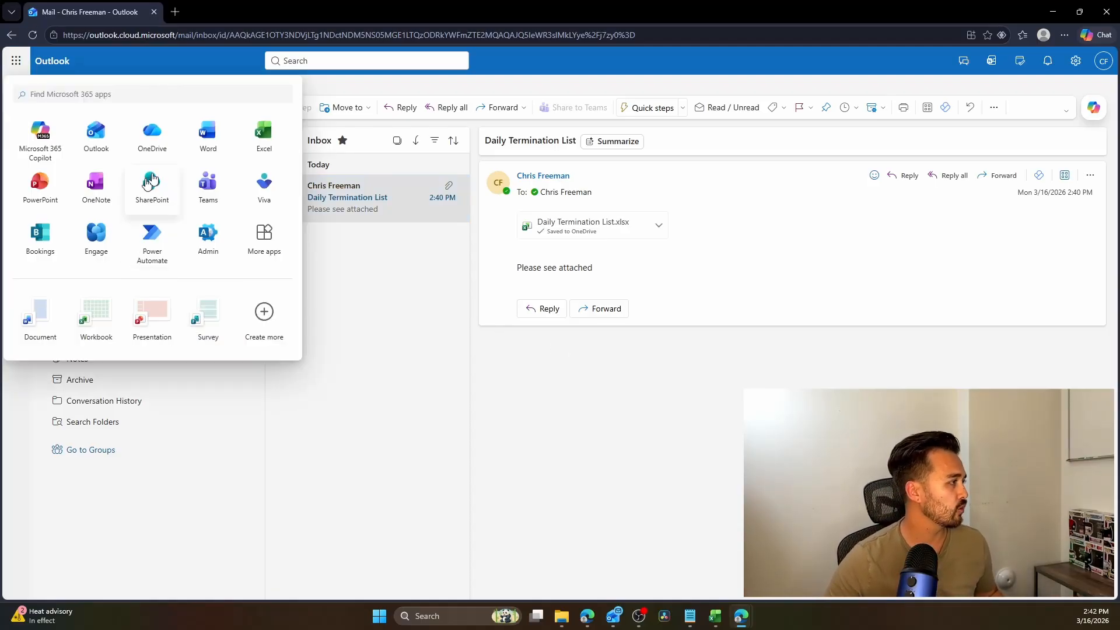
left_click(154, 257)
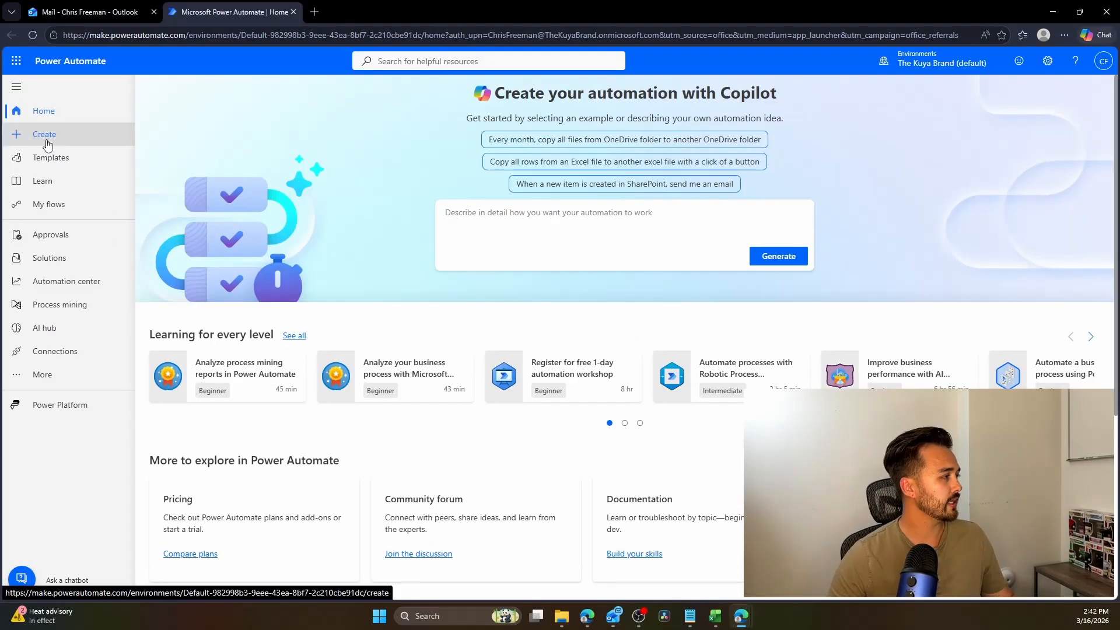
Step: Create a blank automated cloud flow, skipping the initial trigger choice, and name it Termination List - Update File
left_click(46, 135)
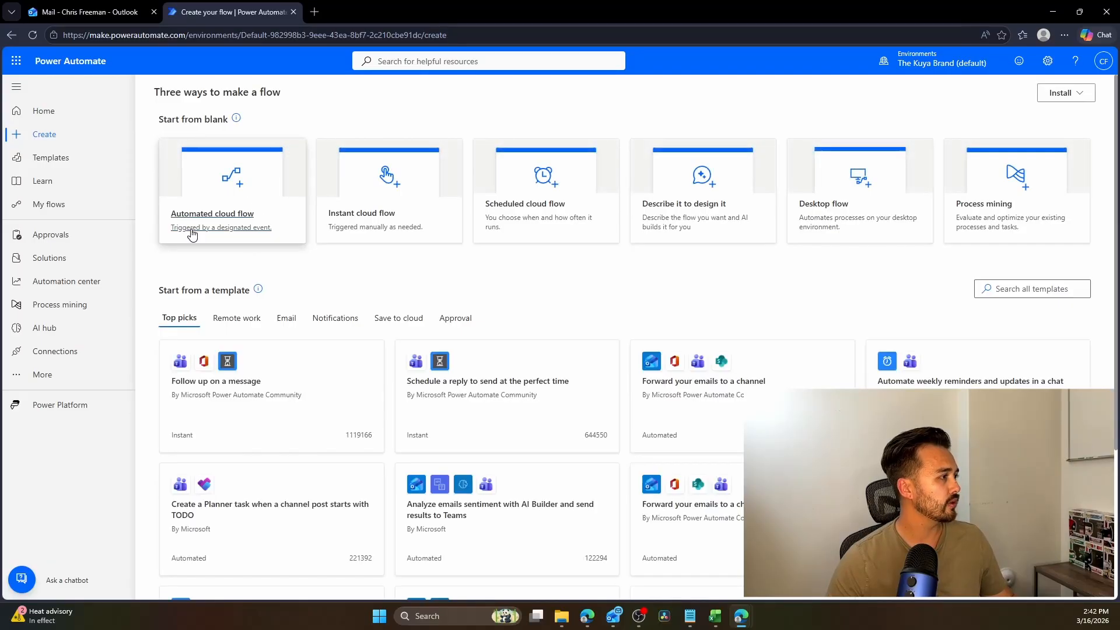
left_click(255, 214)
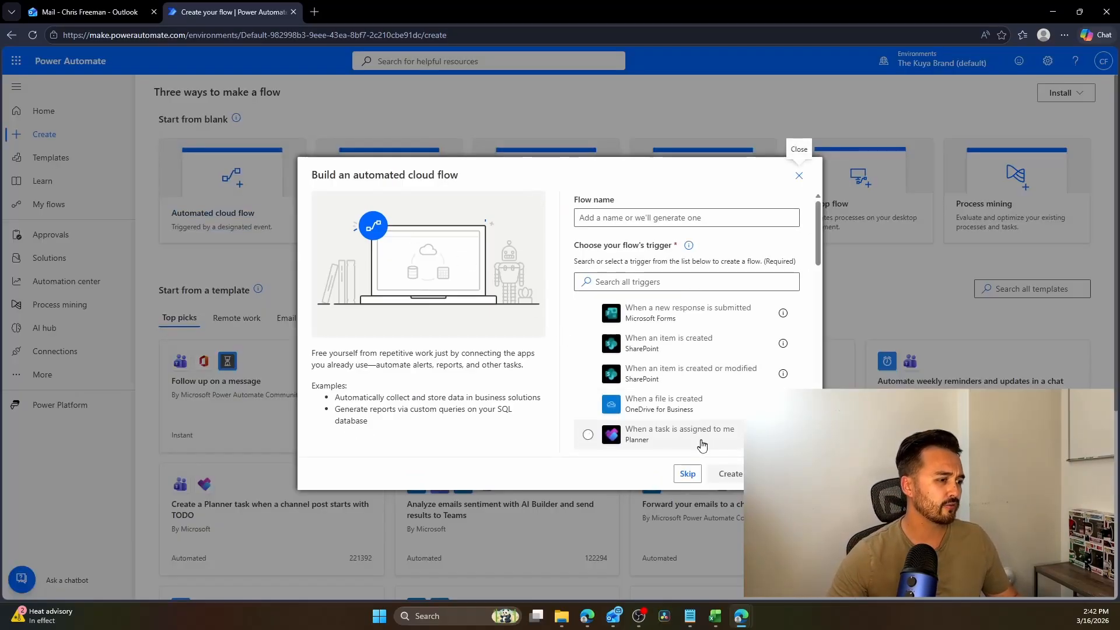
left_click(688, 476)
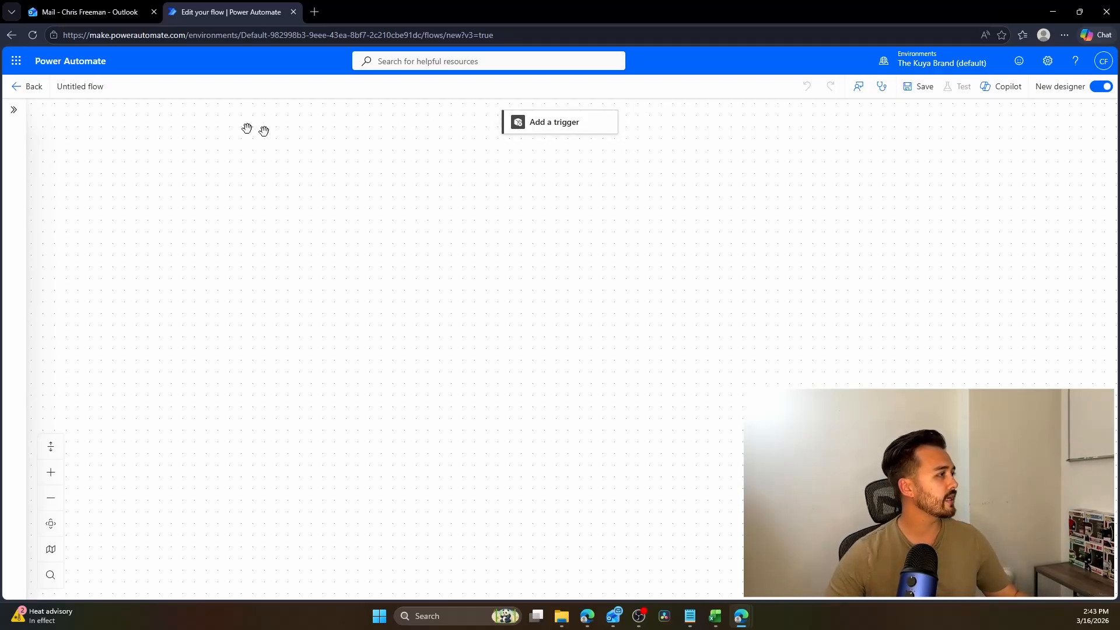
left_click(93, 88)
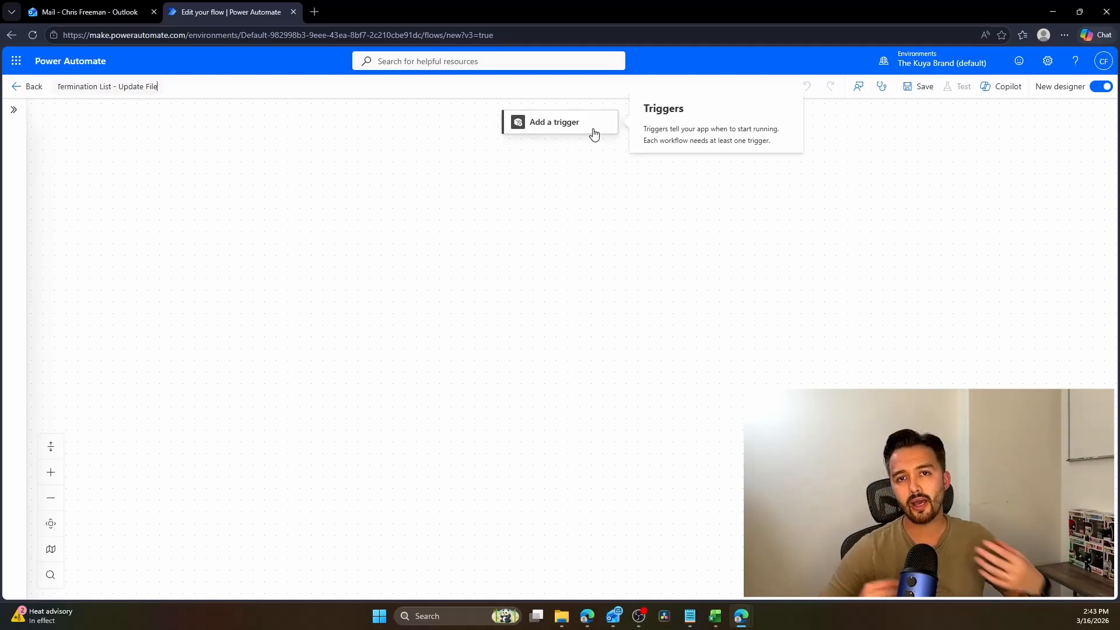
Step: Add the Office 365 Outlook trigger "When a new email arrives (V3)" to the flow
left_click(593, 133)
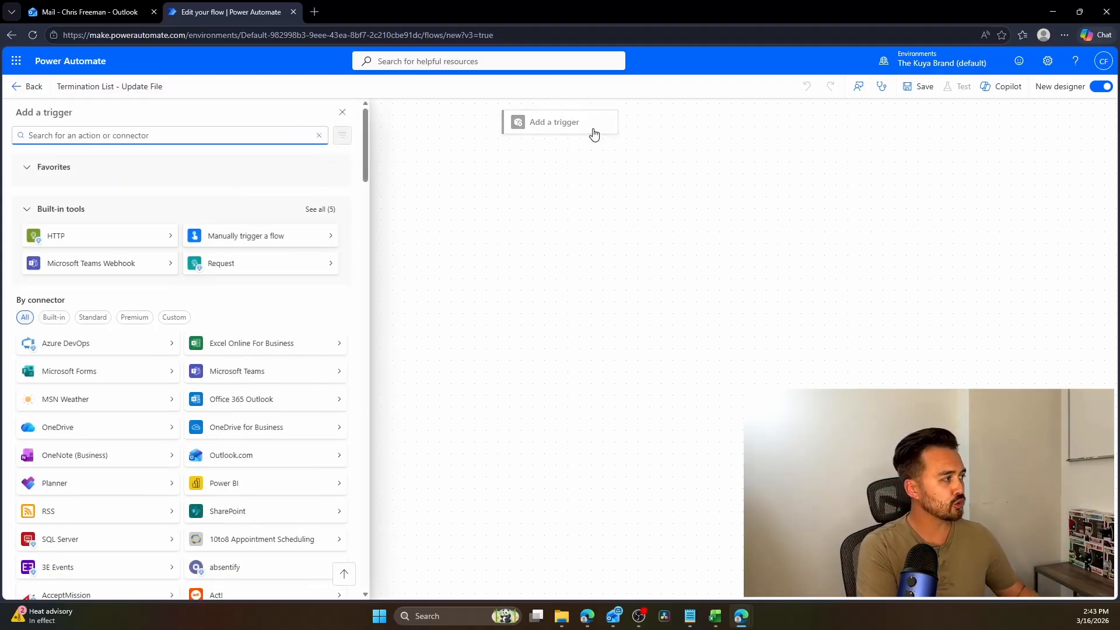
type("when a new email arrives")
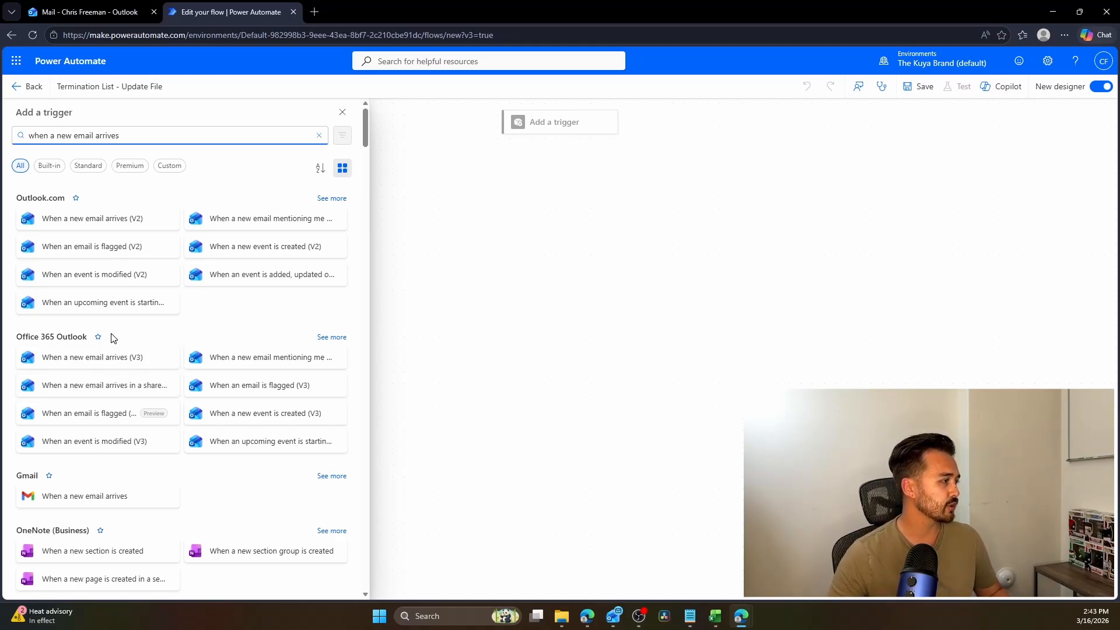
left_click(128, 366)
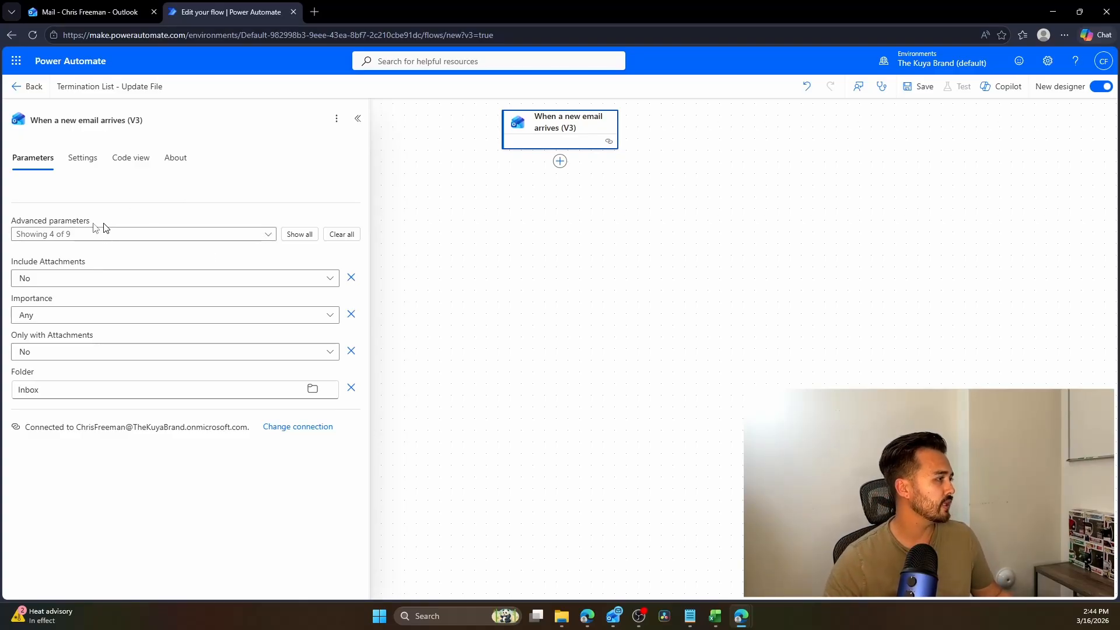
Step: Add the Subject Filter parameter to the trigger and fill it with "Daily Termination List", copied from the subject of the Outlook email
left_click(114, 235)
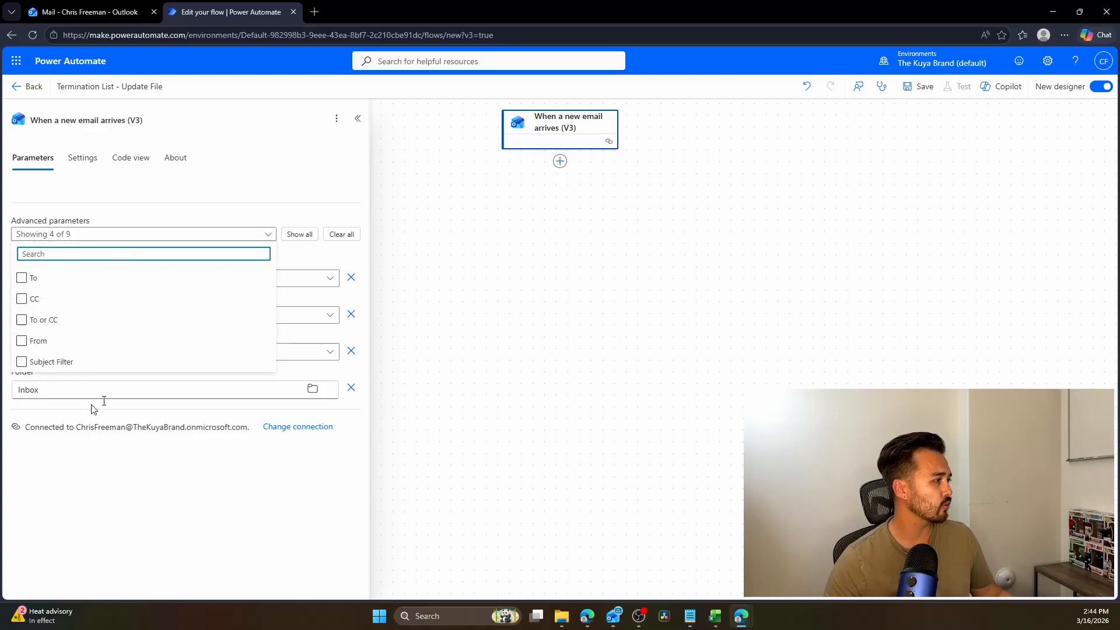
left_click(29, 366)
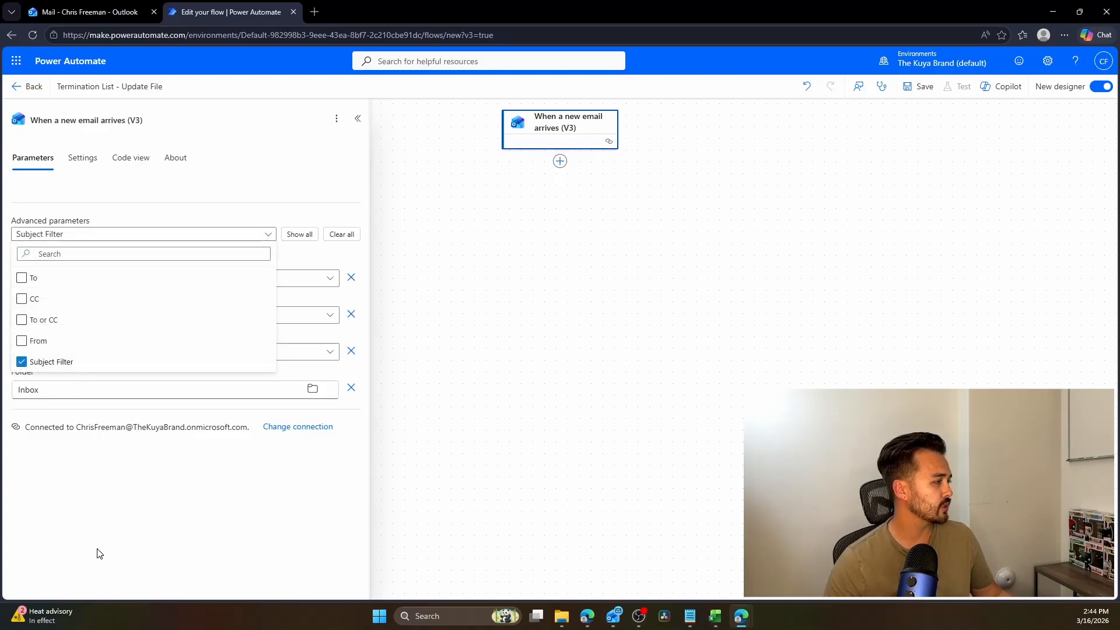
left_click(99, 554)
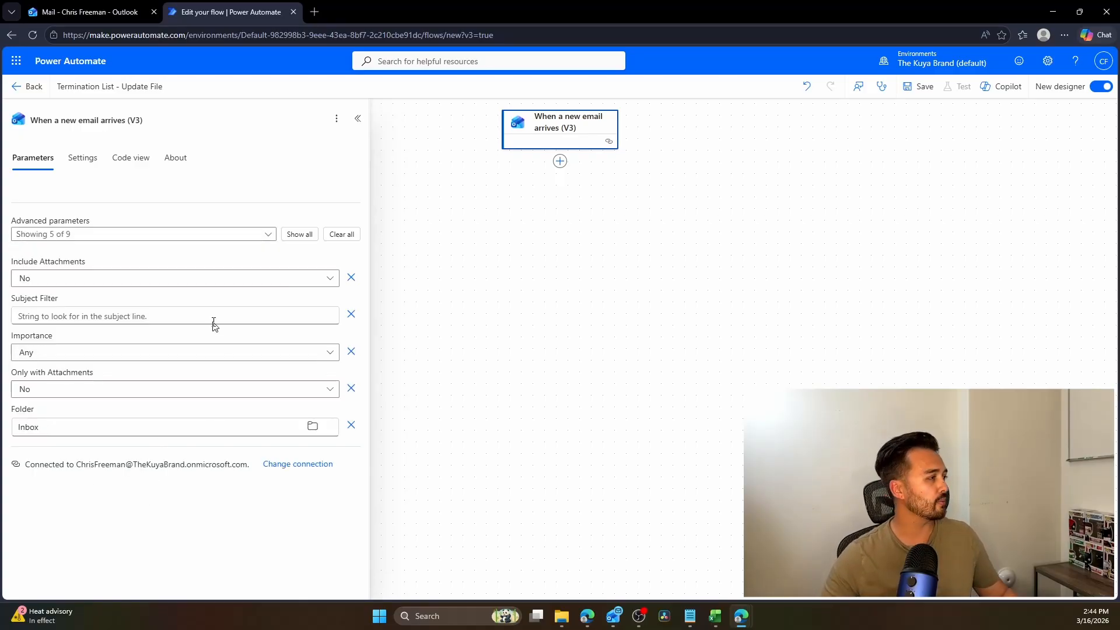
left_click(152, 315)
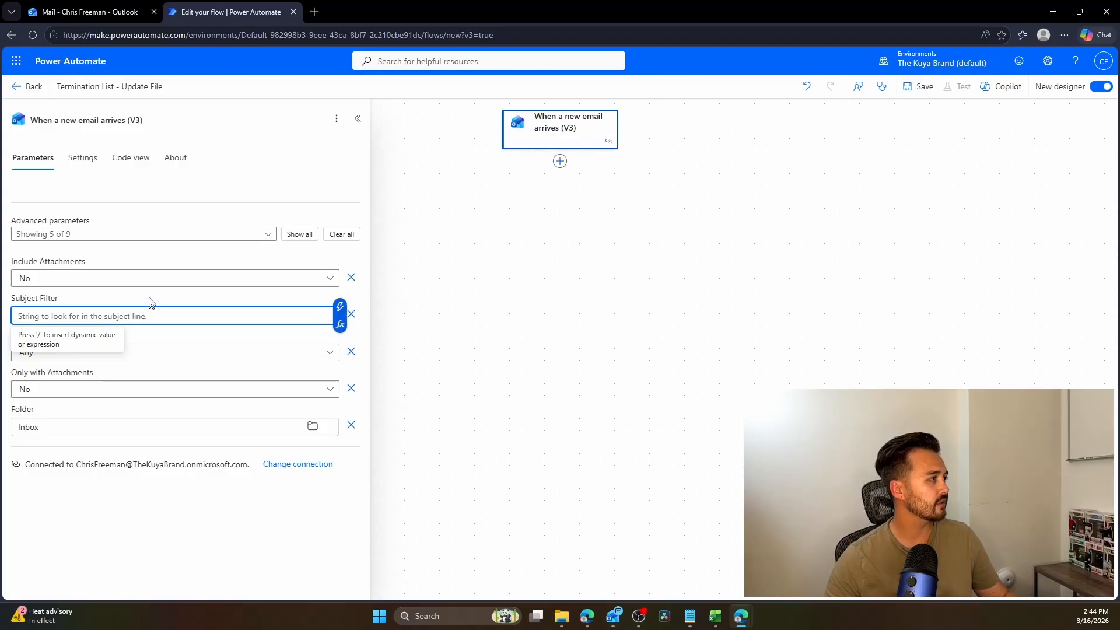
left_click(86, 7)
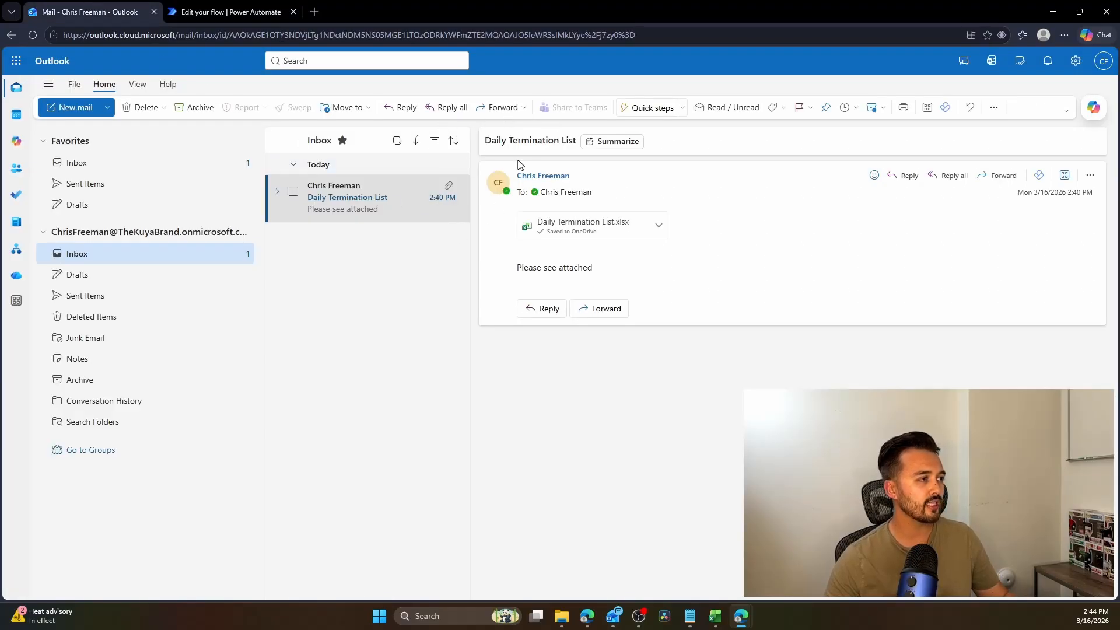
left_click_drag(485, 141, 578, 141)
key("ctrl+c")
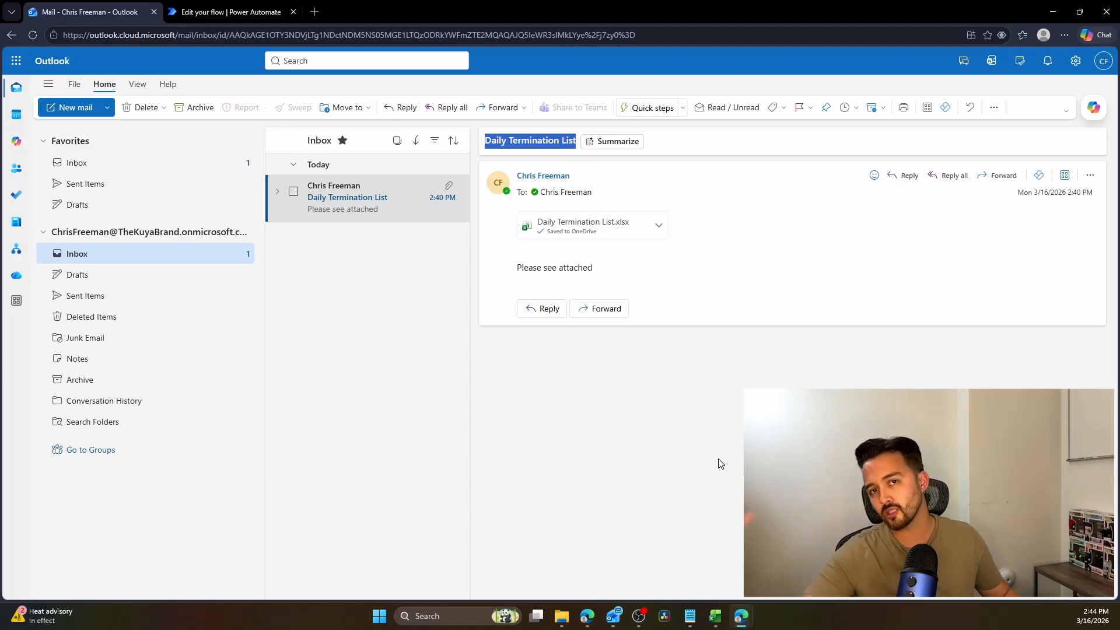
left_click(249, 4)
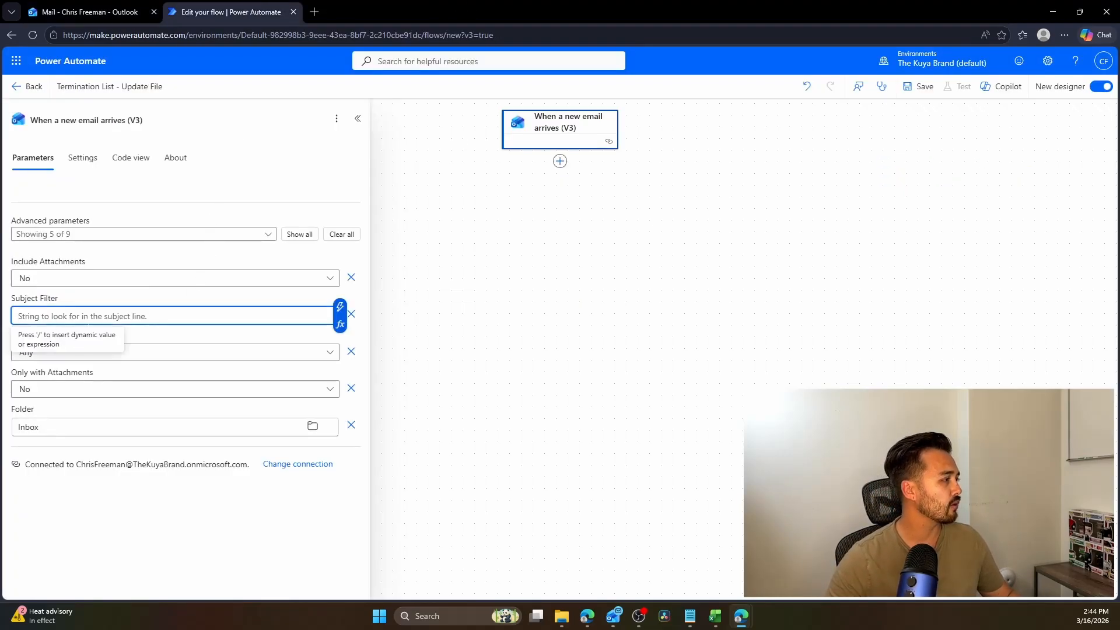
key("ctrl+v")
Step: Add the From parameter to the email trigger
left_click(108, 234)
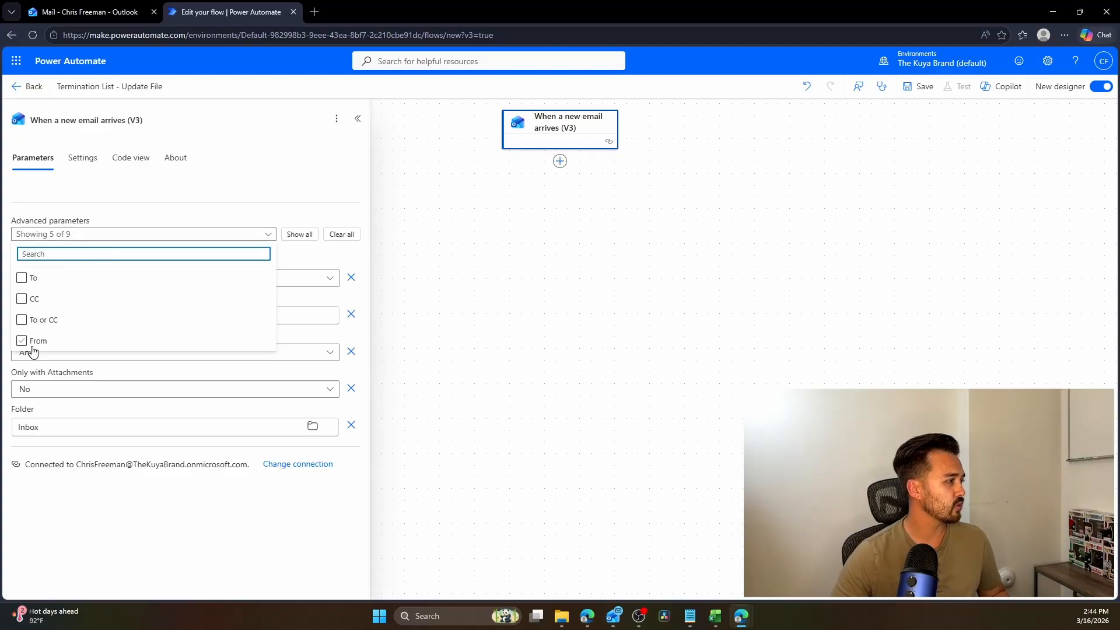
left_click(25, 343)
left_click(102, 552)
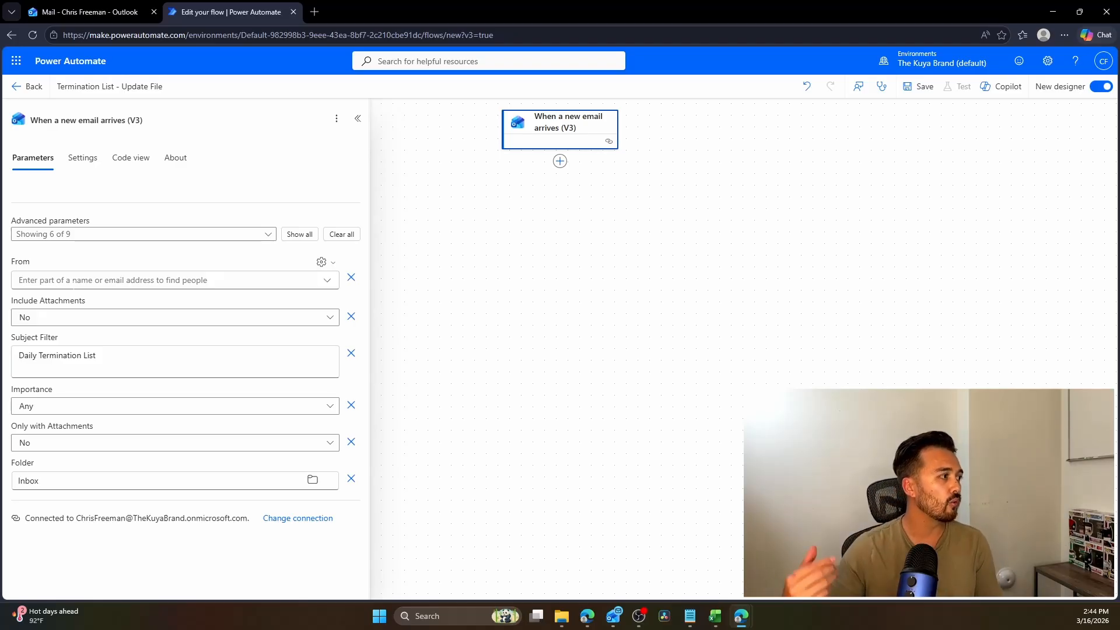
Step: Delete the empty second line in the Subject Filter and remove the From parameter from the trigger
left_click(114, 369)
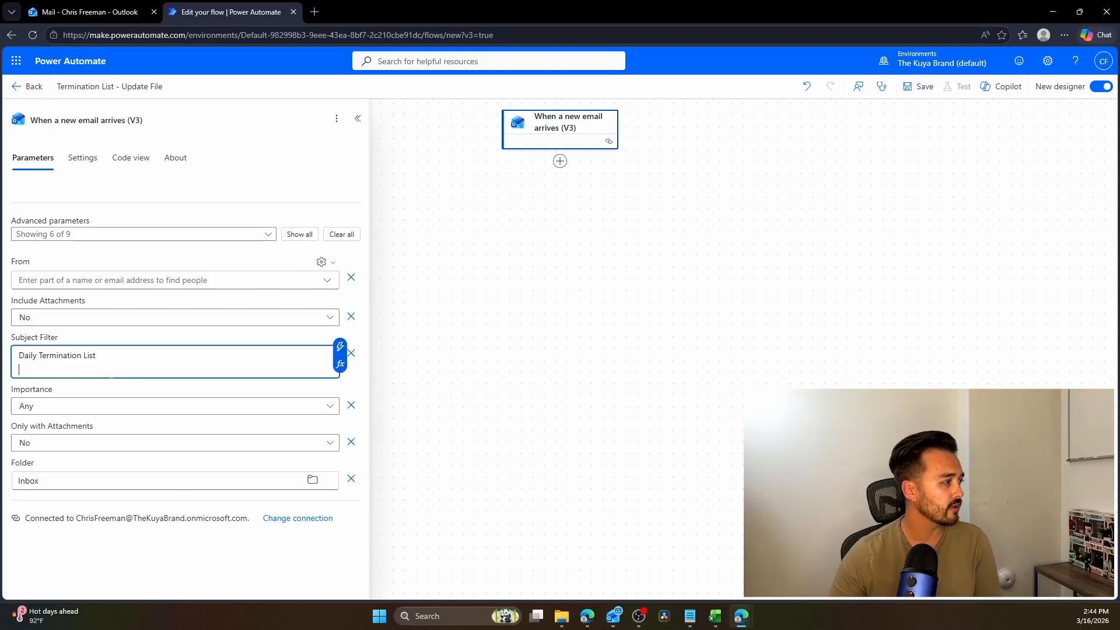
key("BackSpace")
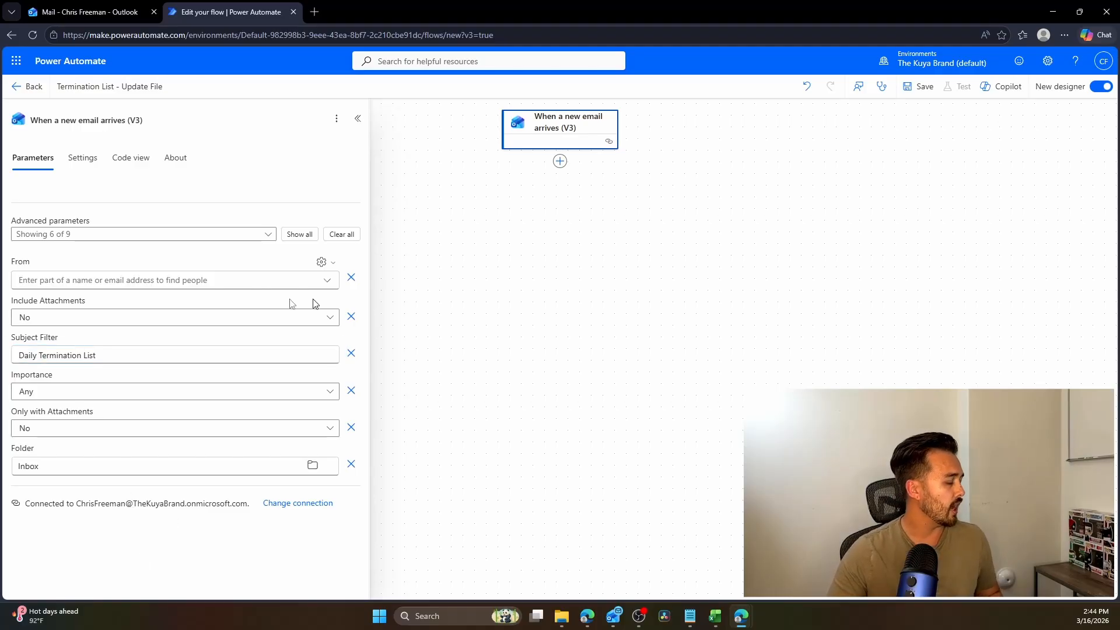
left_click(350, 277)
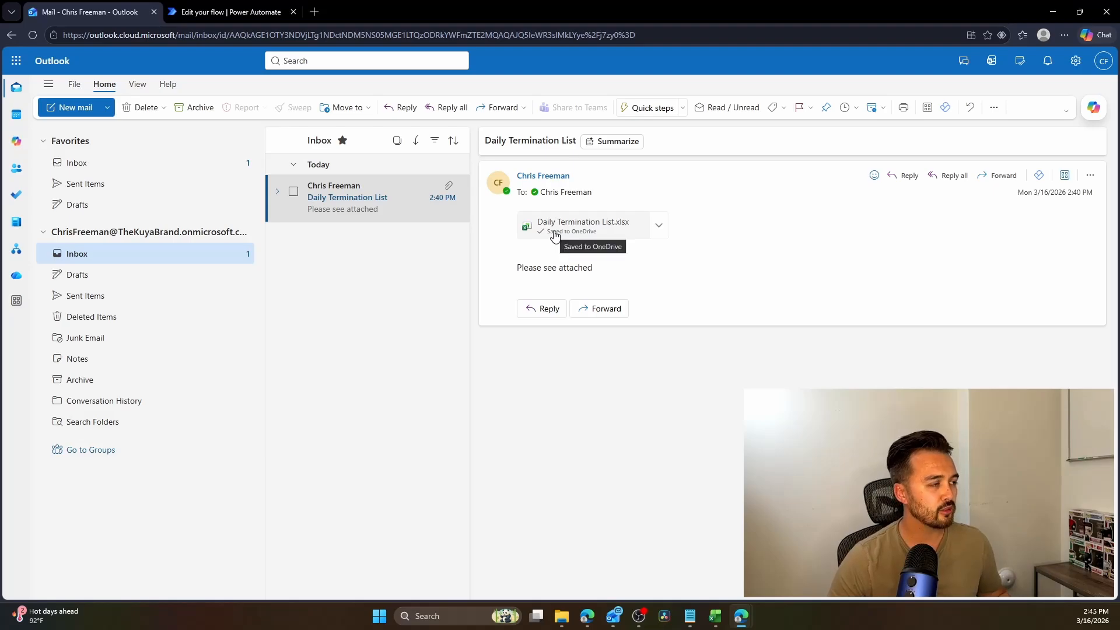
Step: Set both Include Attachments and Only with Attachments to Yes for the email trigger in Power Automate
left_click(219, 13)
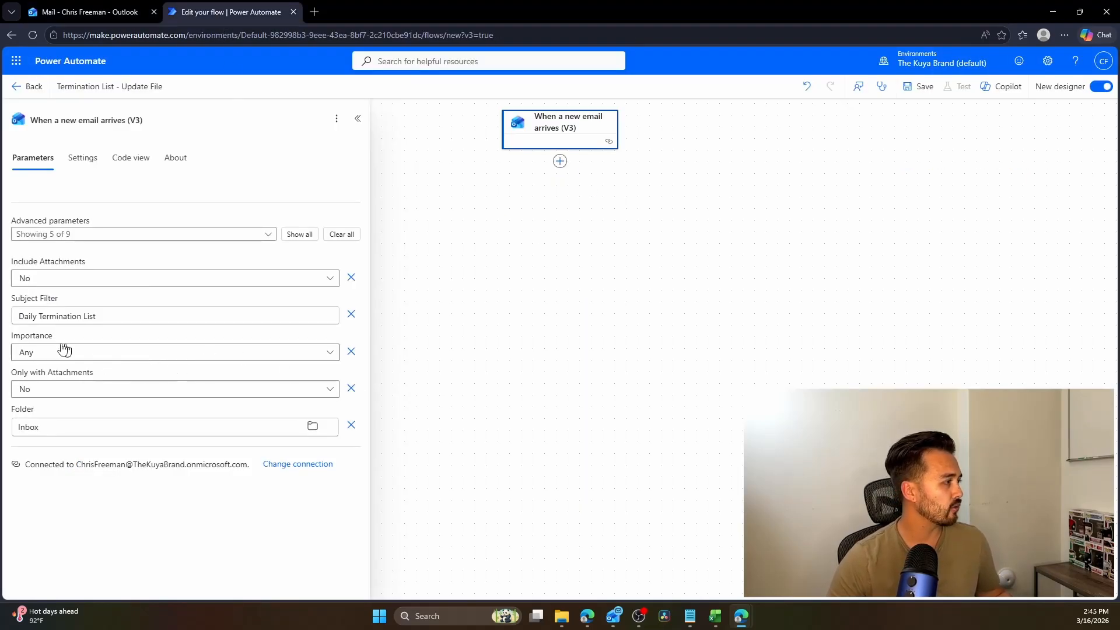
left_click(131, 278)
left_click(150, 339)
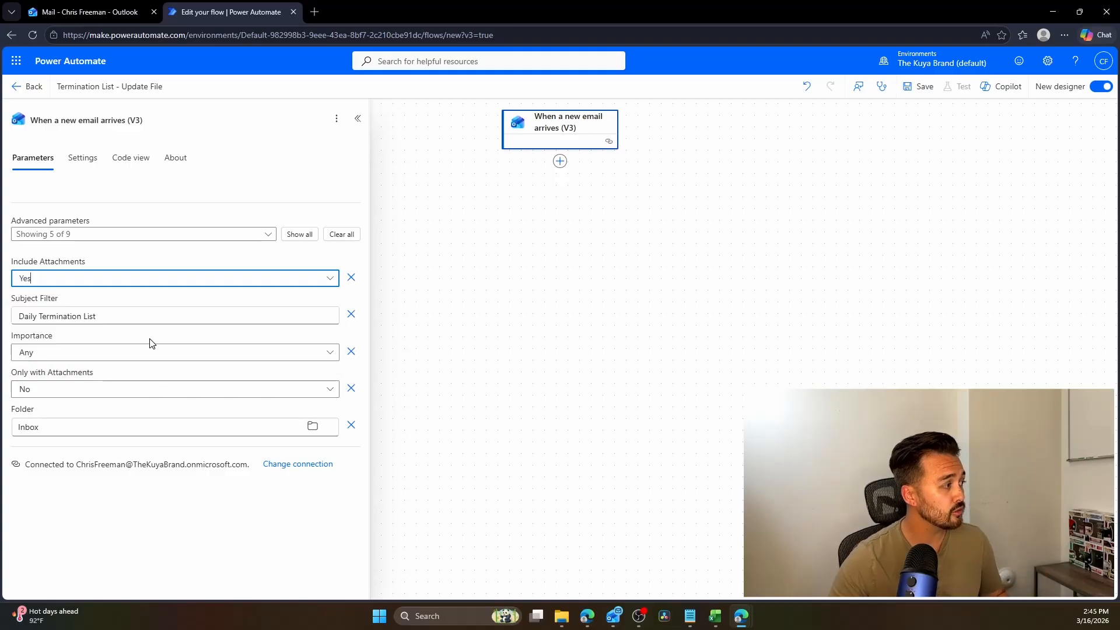
left_click(127, 387)
left_click(51, 449)
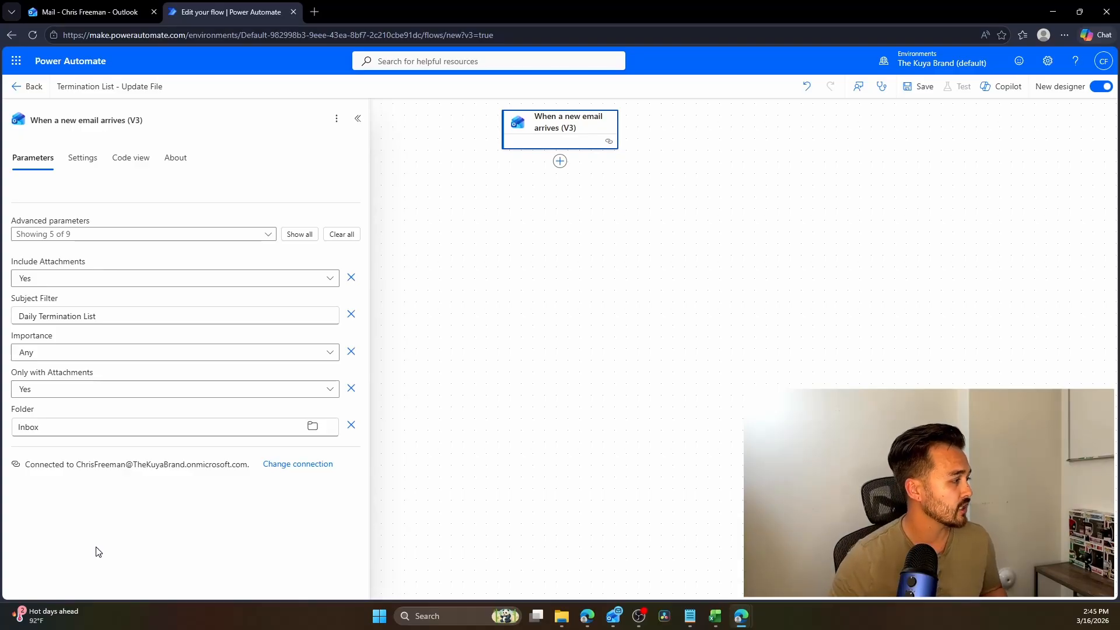
Step: Add the Office 365 Outlook action Get Attachment (V2) after the trigger and set its Message Id to the trigger's Message Id dynamic value
left_click(560, 161)
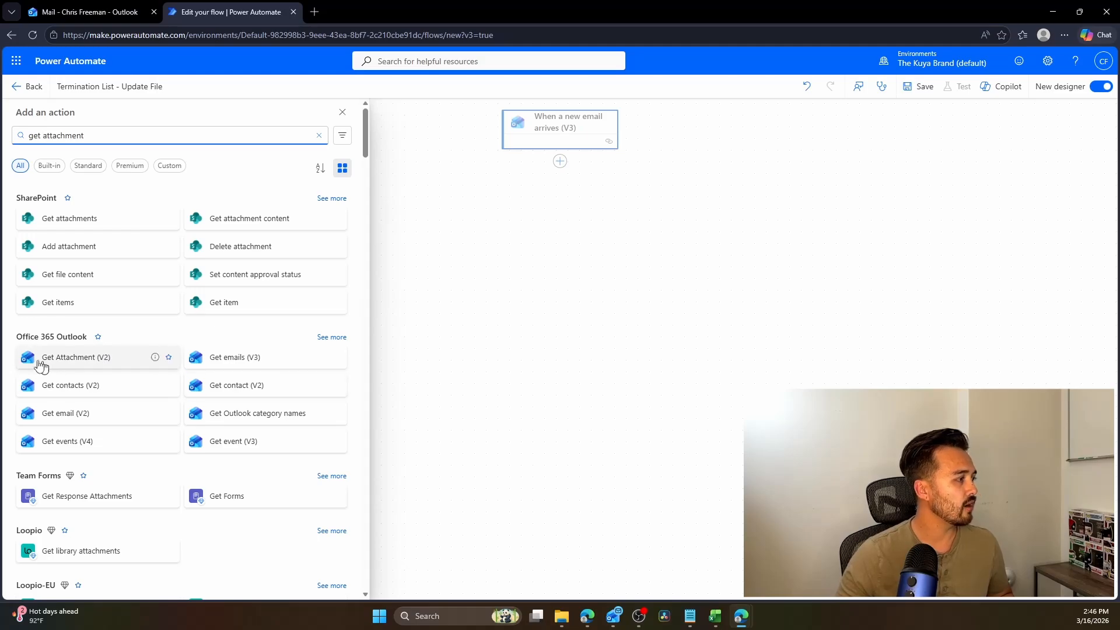
left_click(97, 370)
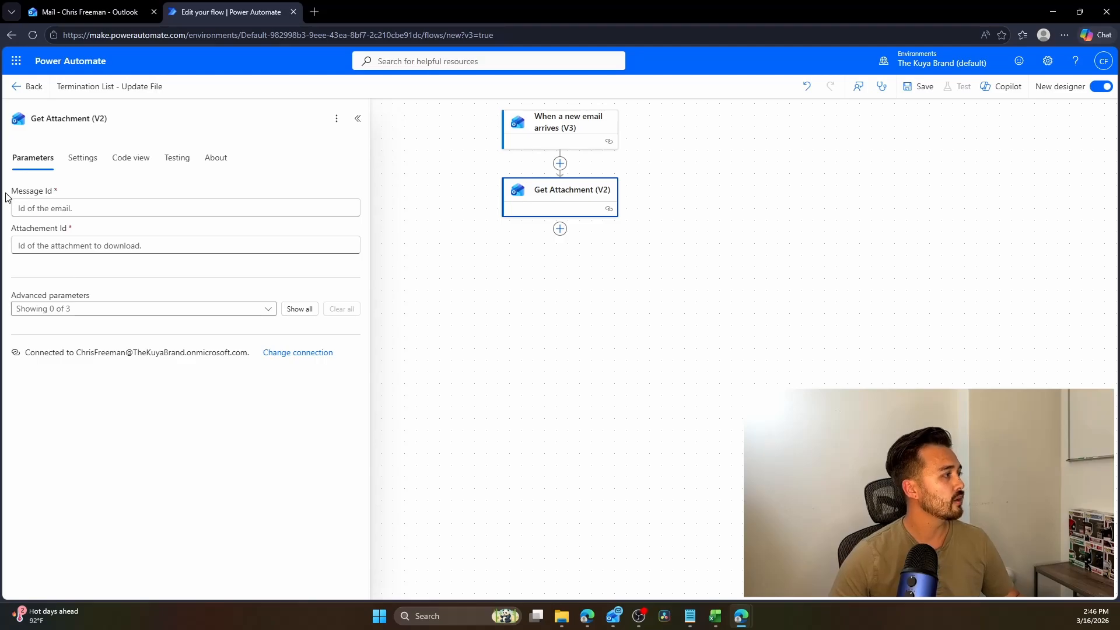
left_click(14, 207)
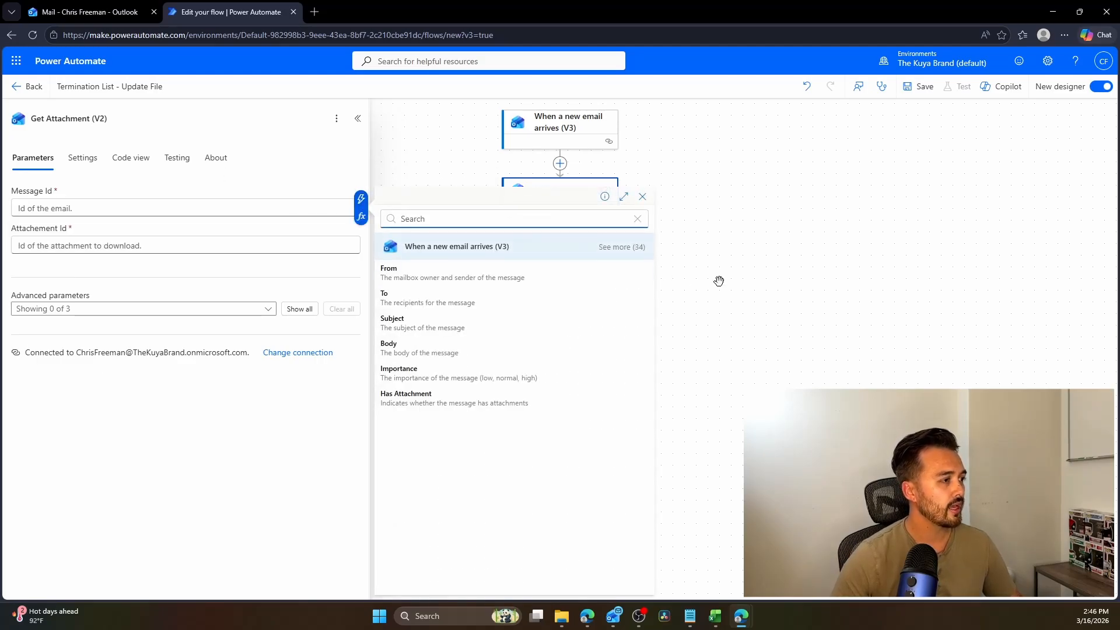
left_click(618, 247)
scroll(555, 346, "down", 5)
scroll(555, 346, "down", 3)
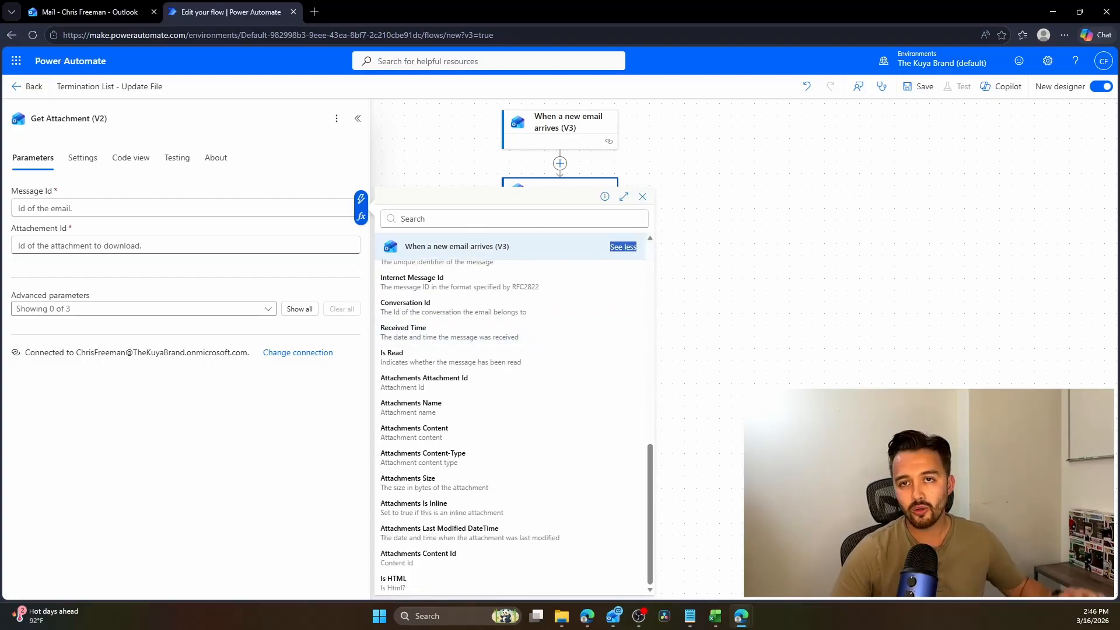
type("id")
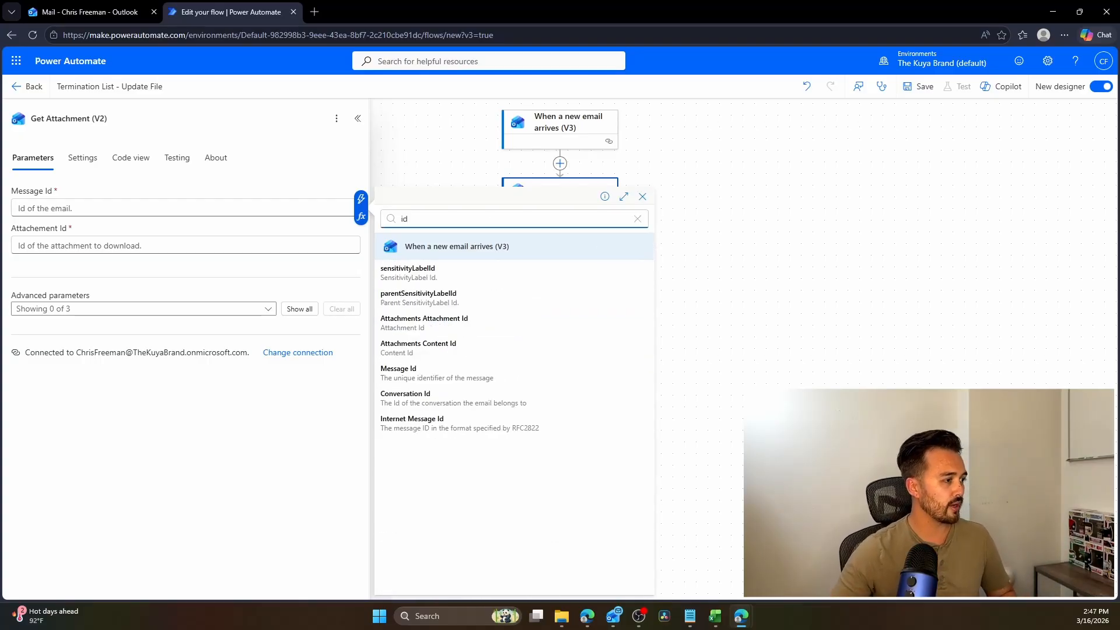
left_click(458, 372)
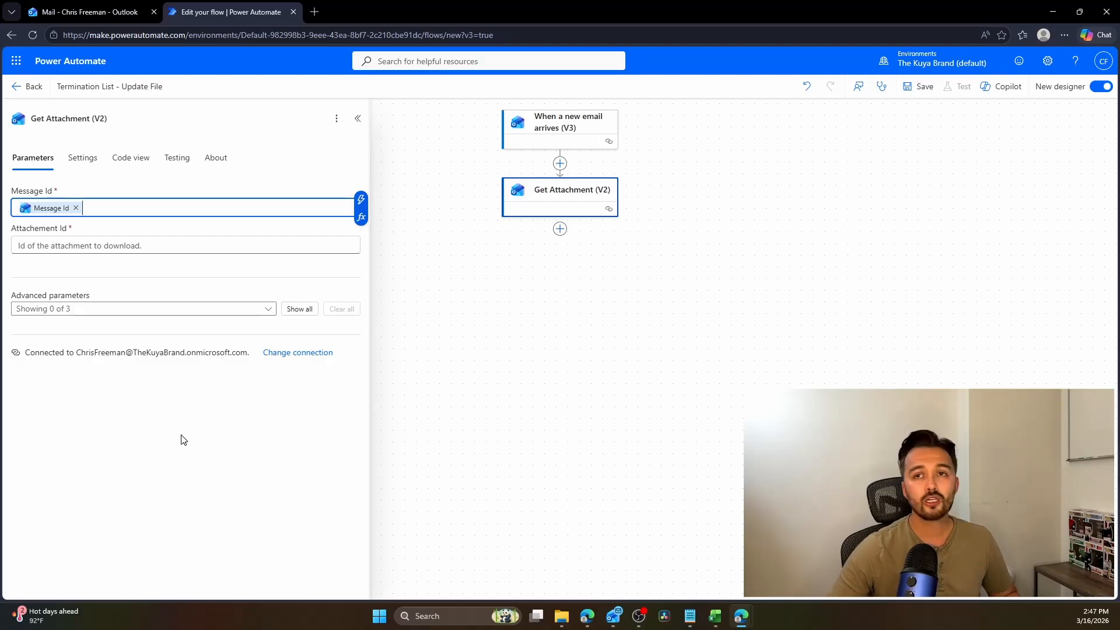
Step: Set the Attachment Id of Get Attachment (V2) to the trigger's Attachments Attachment Id dynamic value
left_click(183, 439)
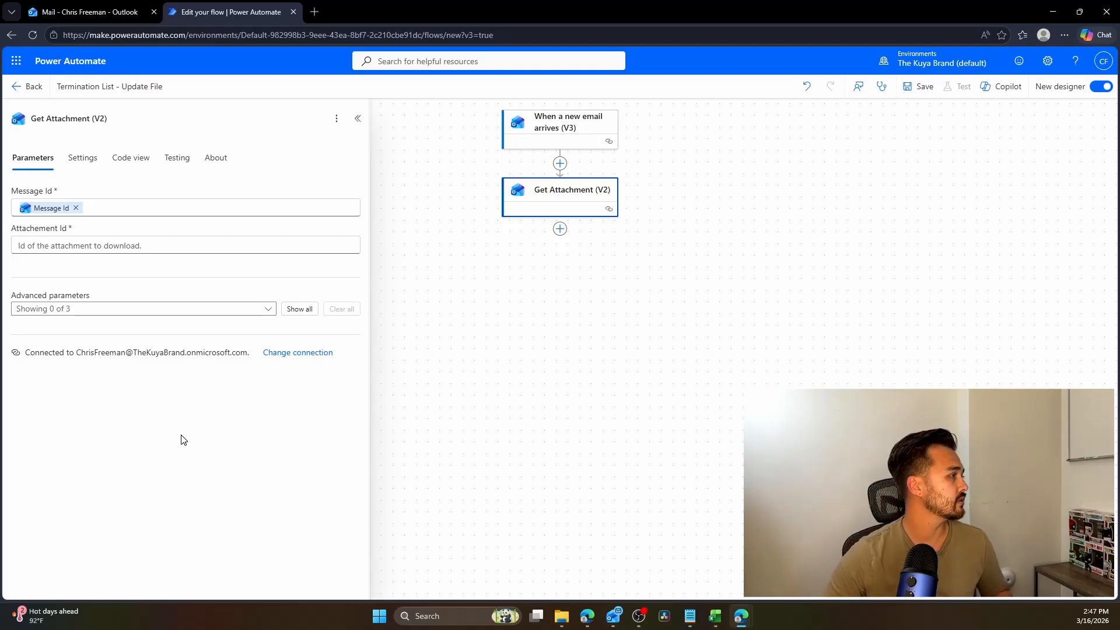
left_click(99, 244)
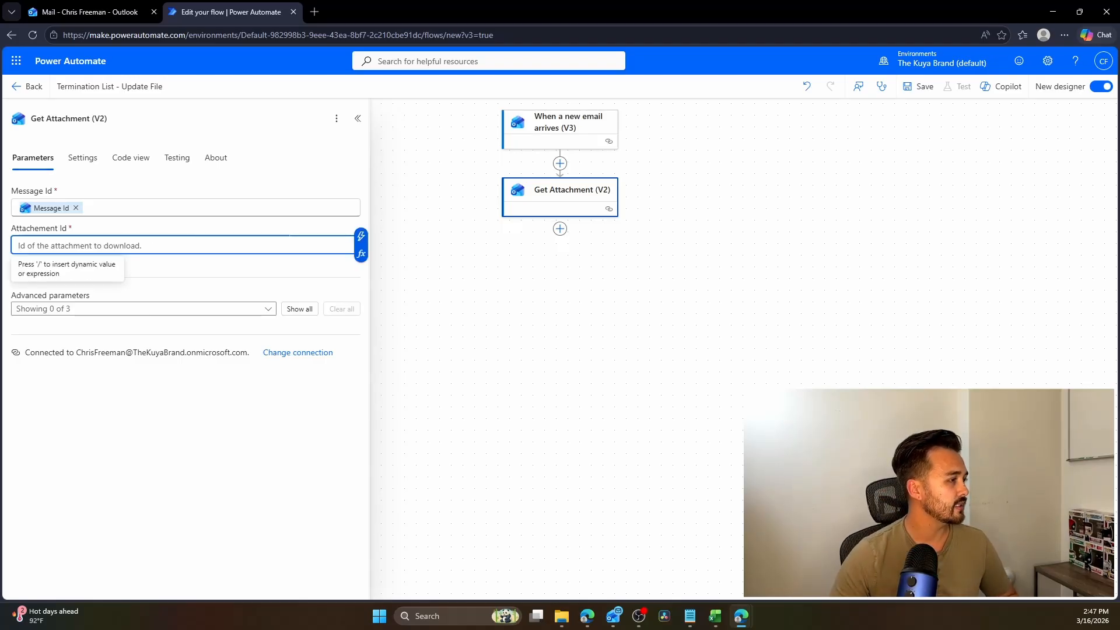
key("slash")
type("id")
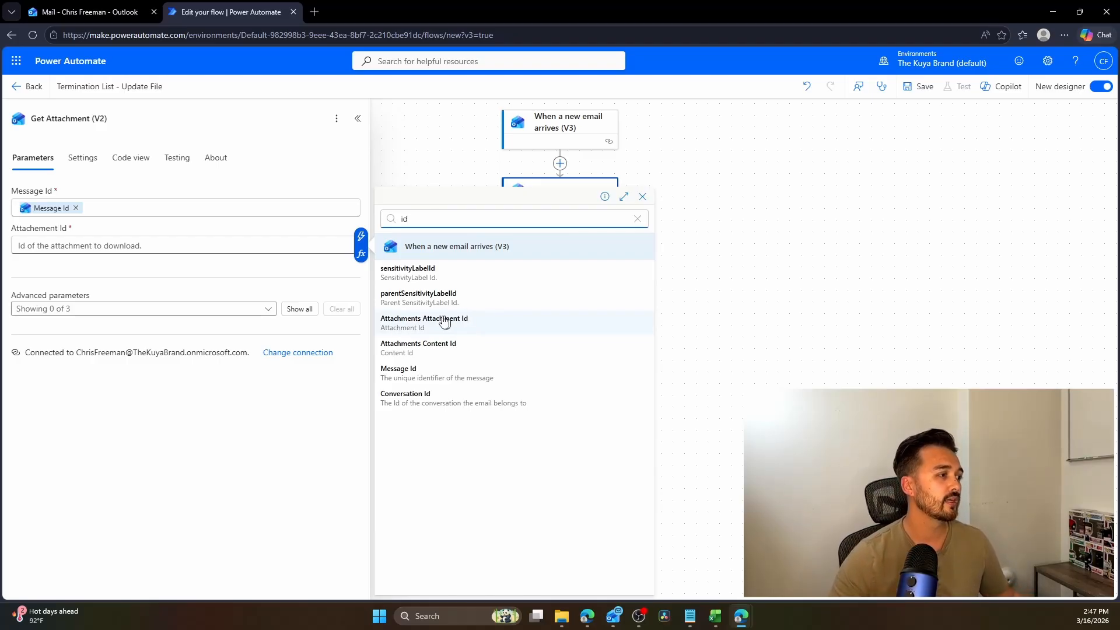
left_click(501, 326)
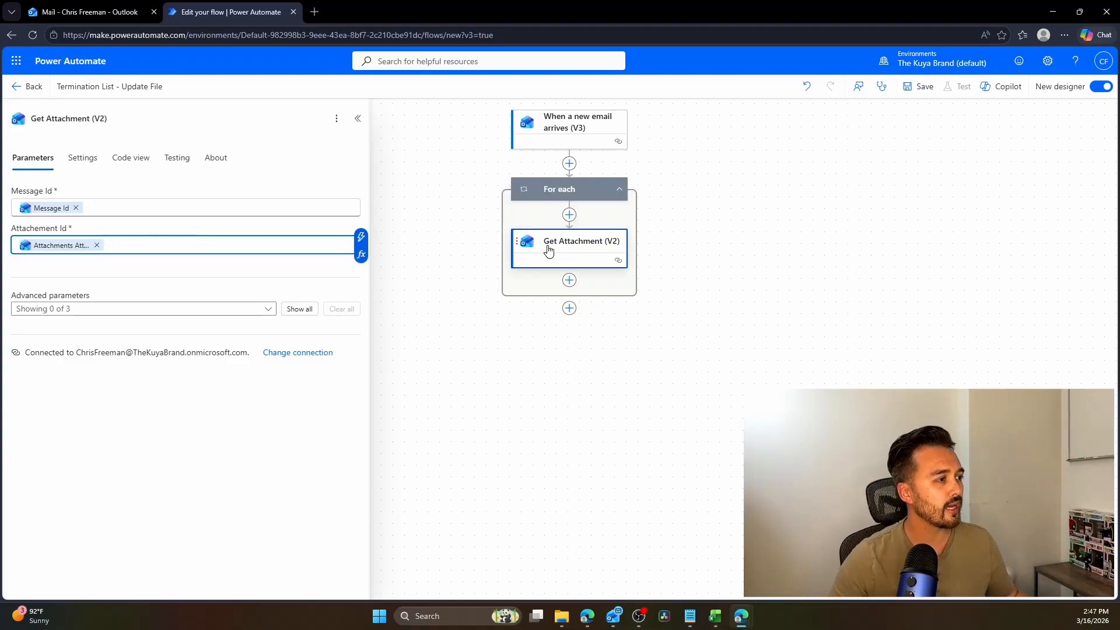
Step: Move Get Attachment (V2) out of the For each loop to directly after the trigger and delete the empty loop
left_click_drag(547, 250, 569, 164)
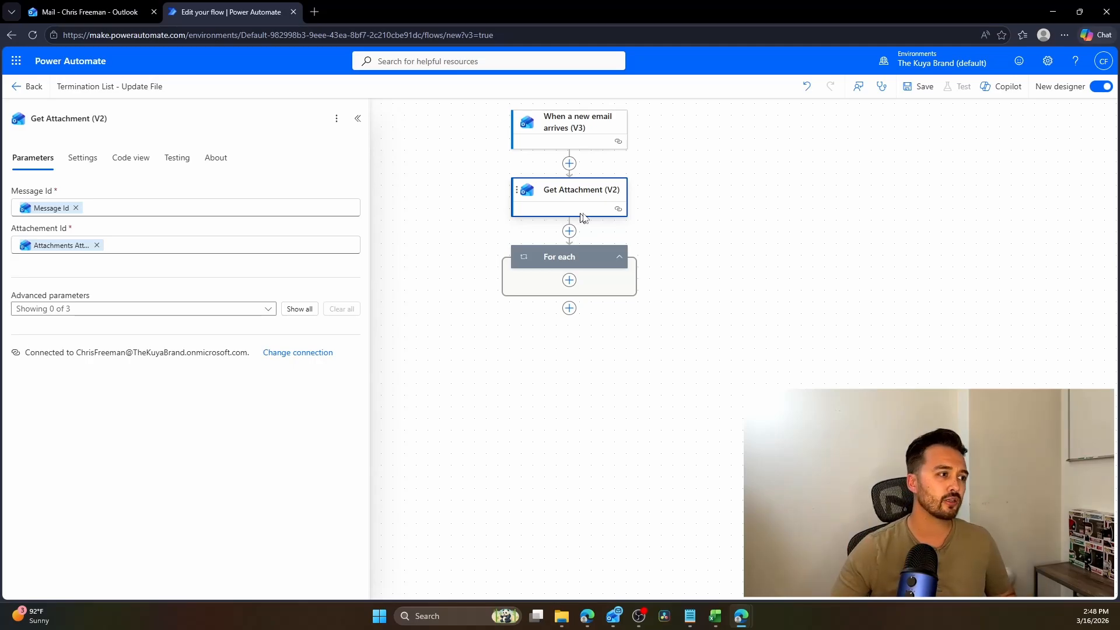
right_click(572, 261)
left_click(606, 278)
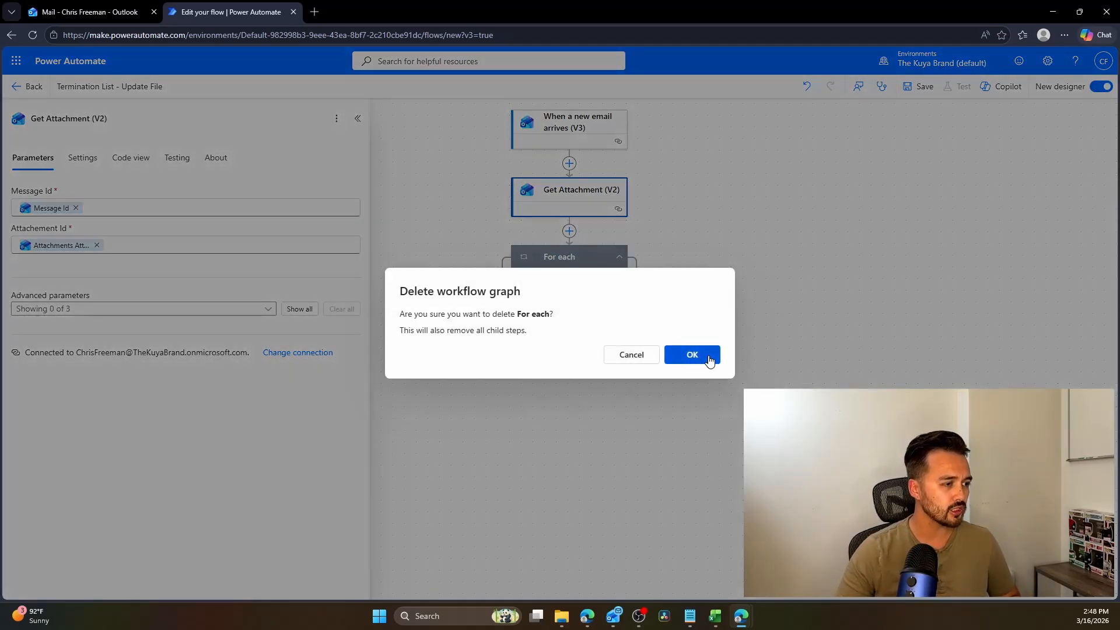
left_click(707, 354)
left_click(591, 196)
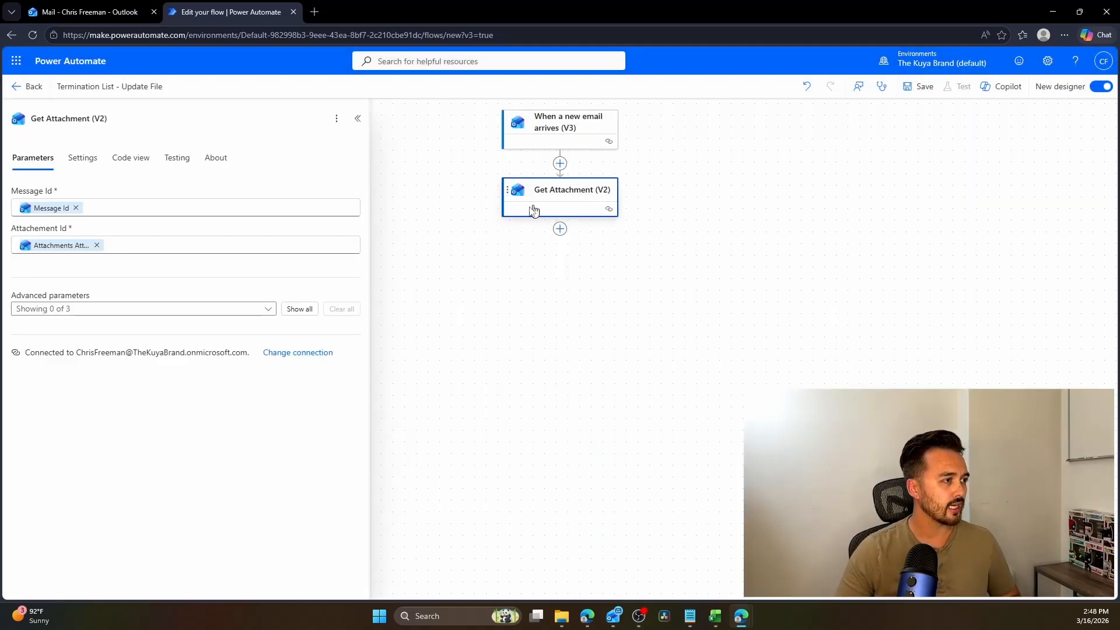
Step: Replace the Attachment Id value in Get Attachment (V2) with the expression triggerOutputs()?['body/attachments'][0]?['id']
left_click(146, 249)
key("BackSpace")
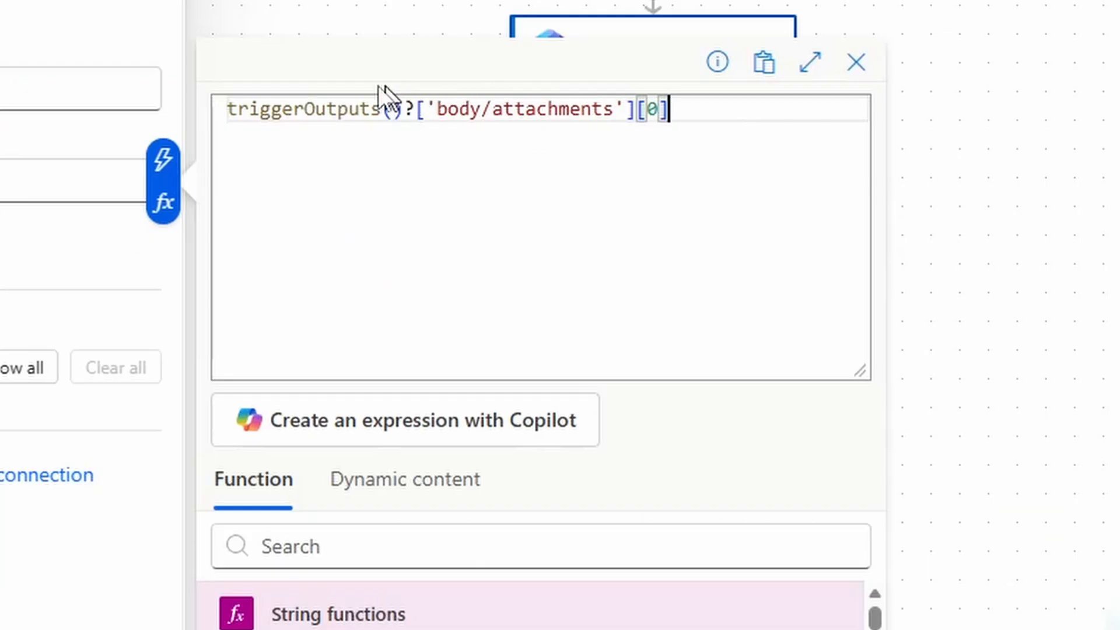
left_click_drag(437, 110, 623, 110)
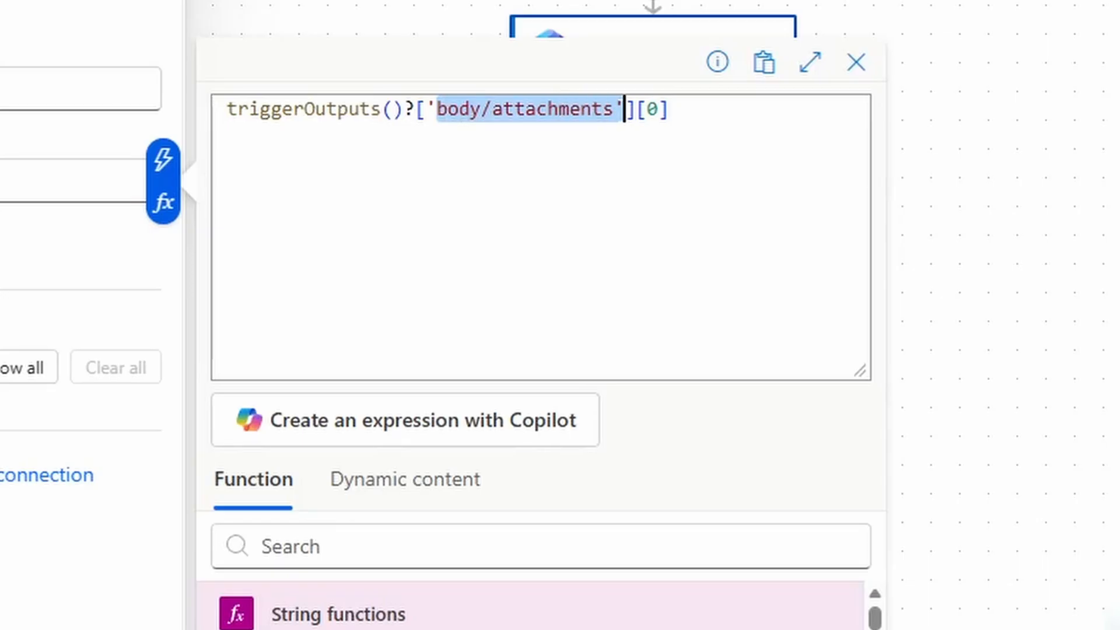
left_click(739, 118)
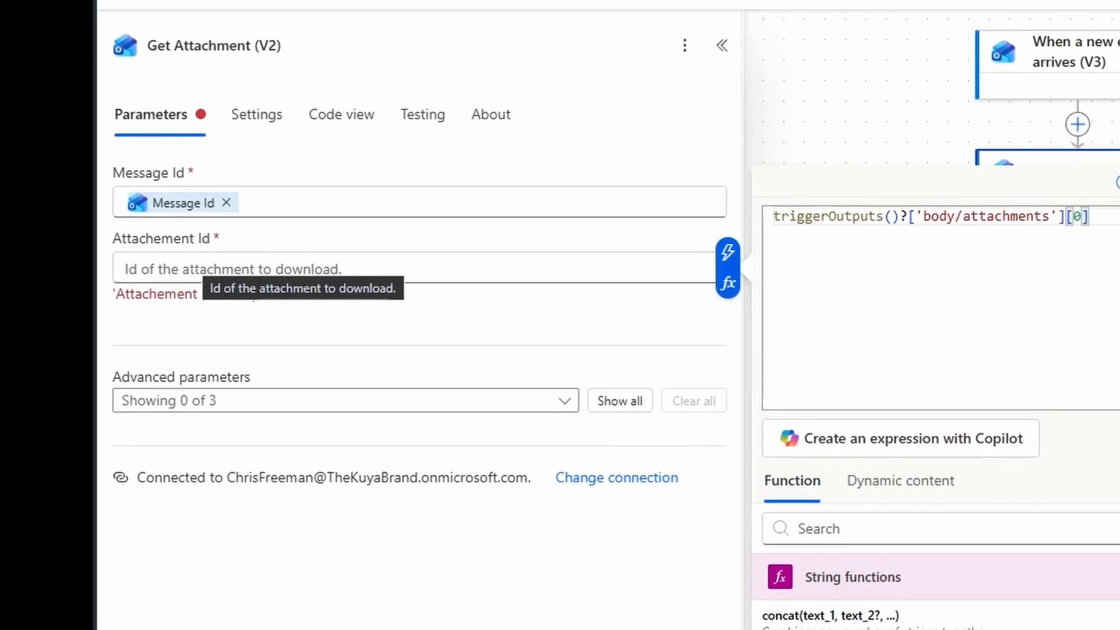
type("?[")
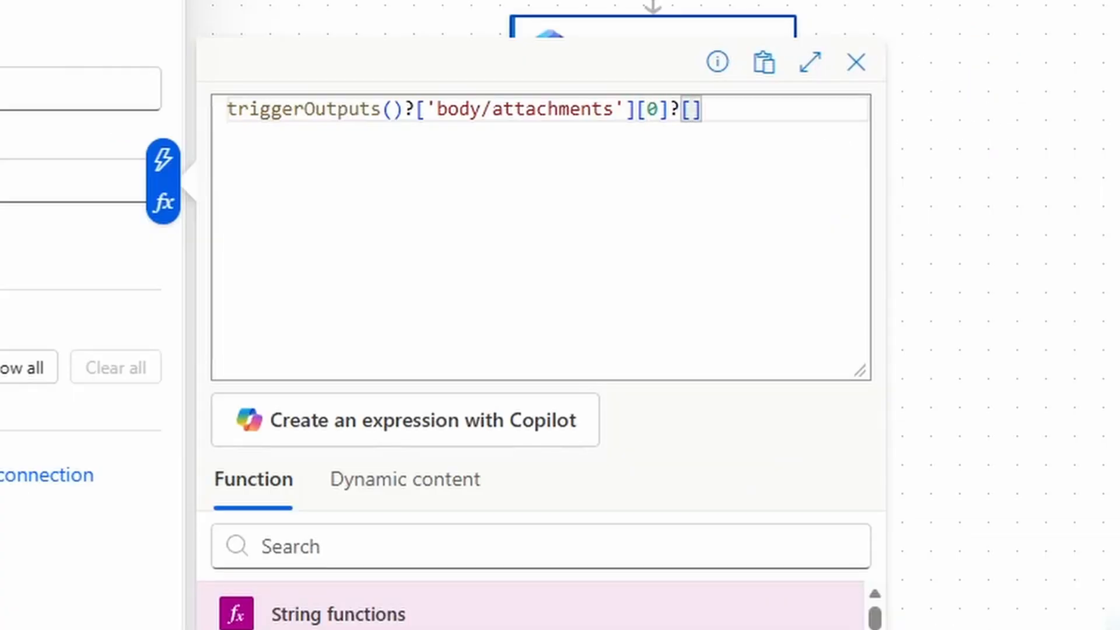
type("'")
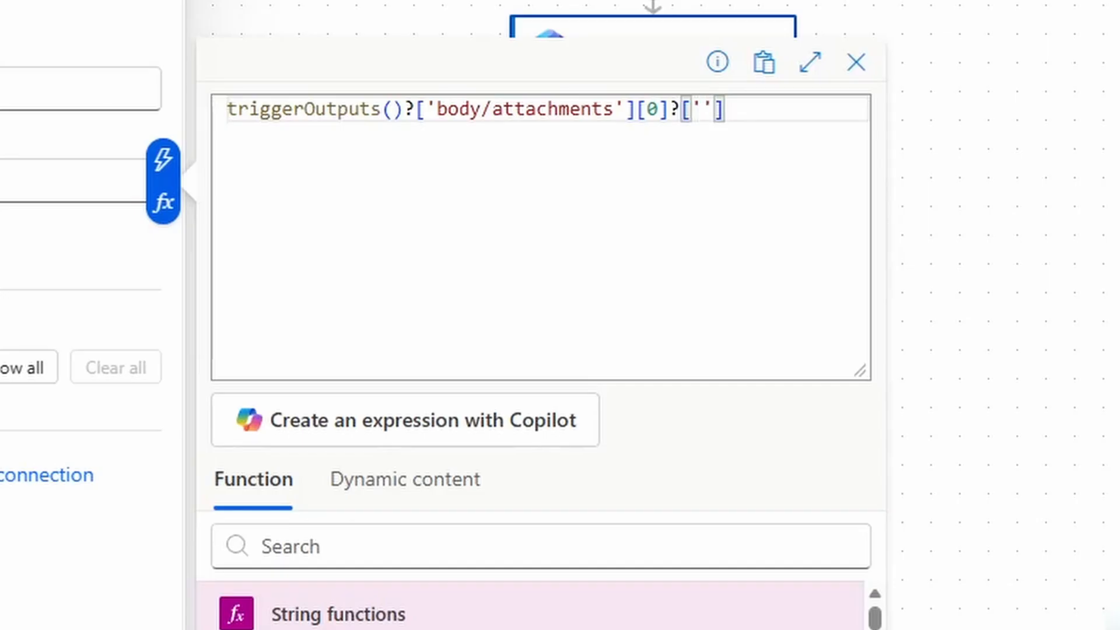
type("id")
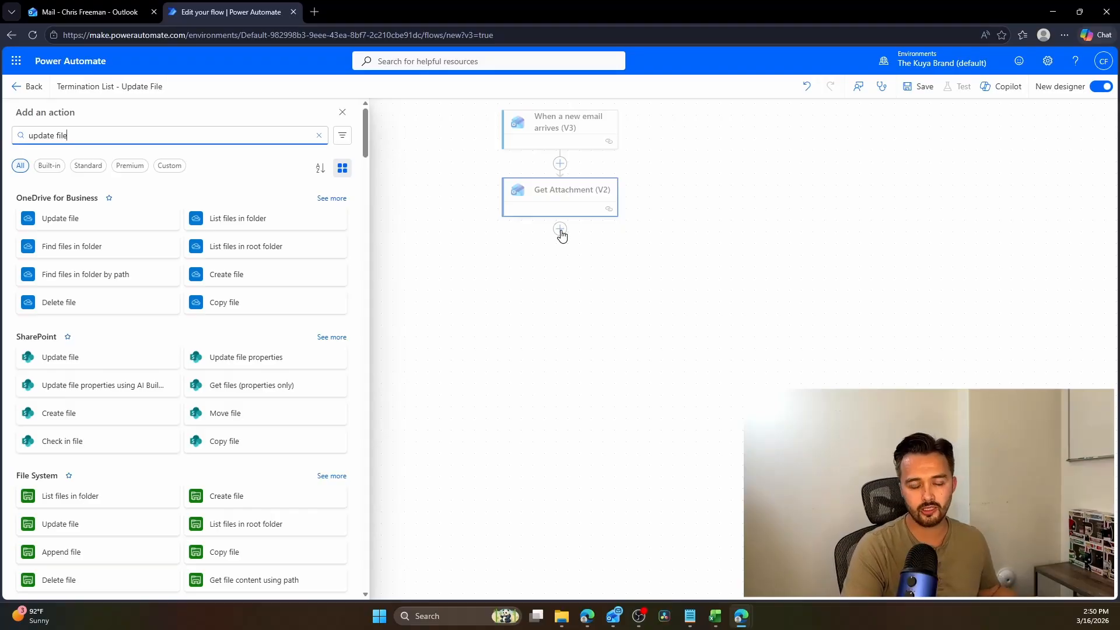
Step: Add the OneDrive for Business action Update file after Get Attachment (V2) and set its File to /Desktop/Termination List.xlsx
left_click(60, 218)
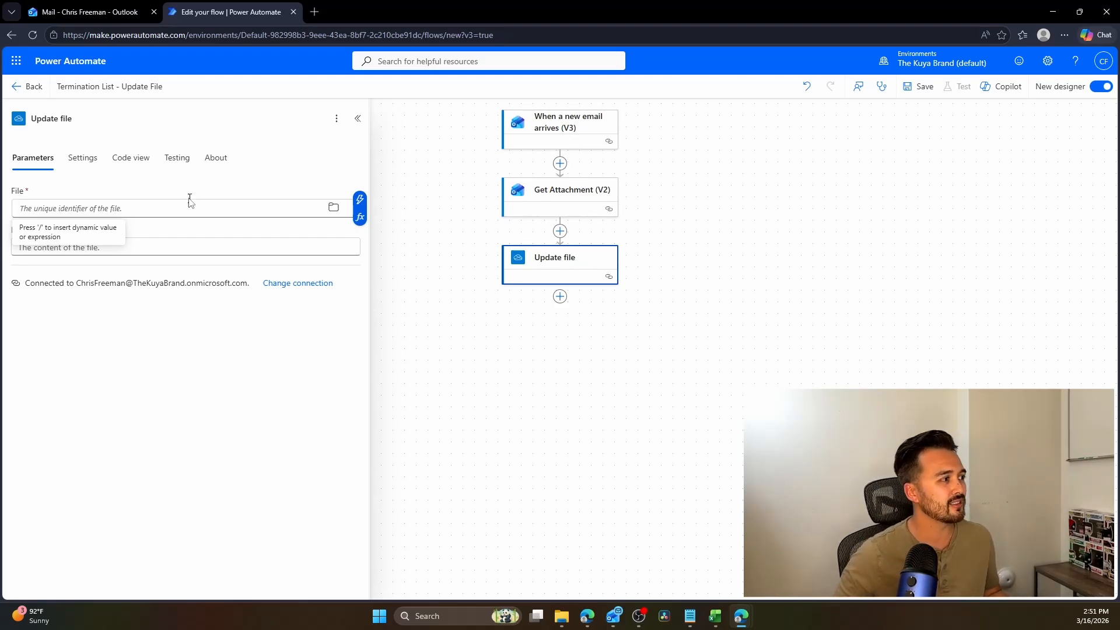
left_click(332, 208)
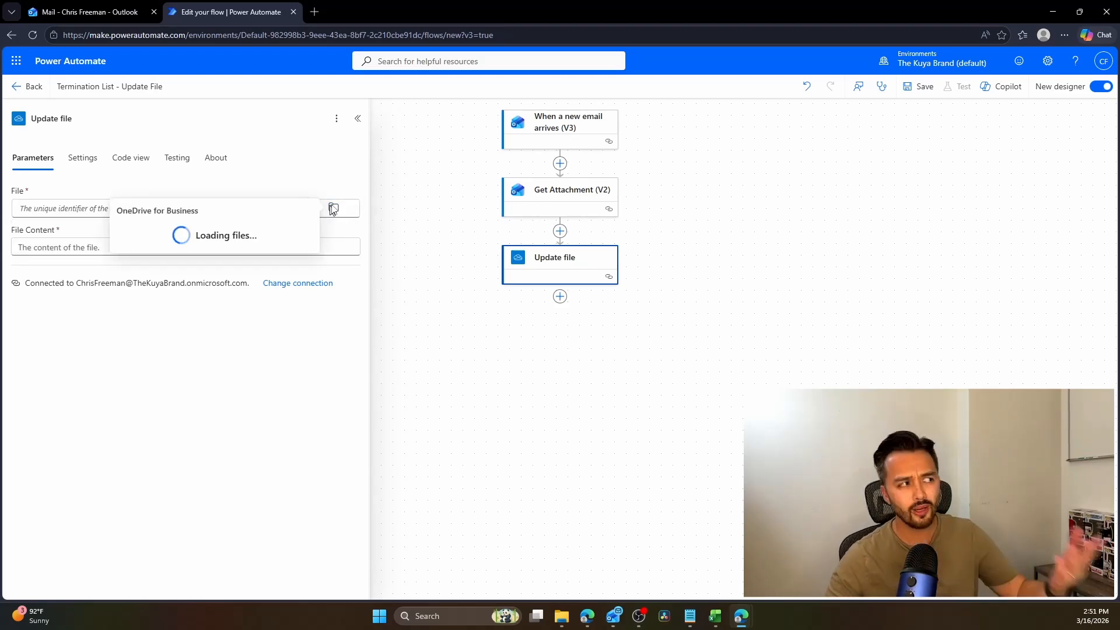
left_click(310, 233)
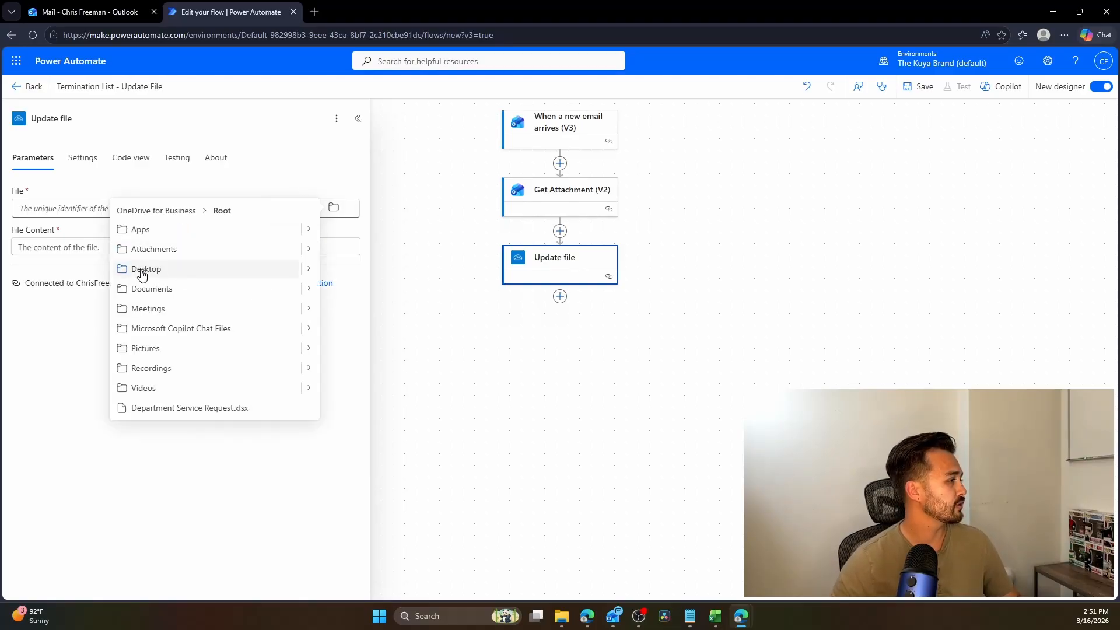
left_click(308, 268)
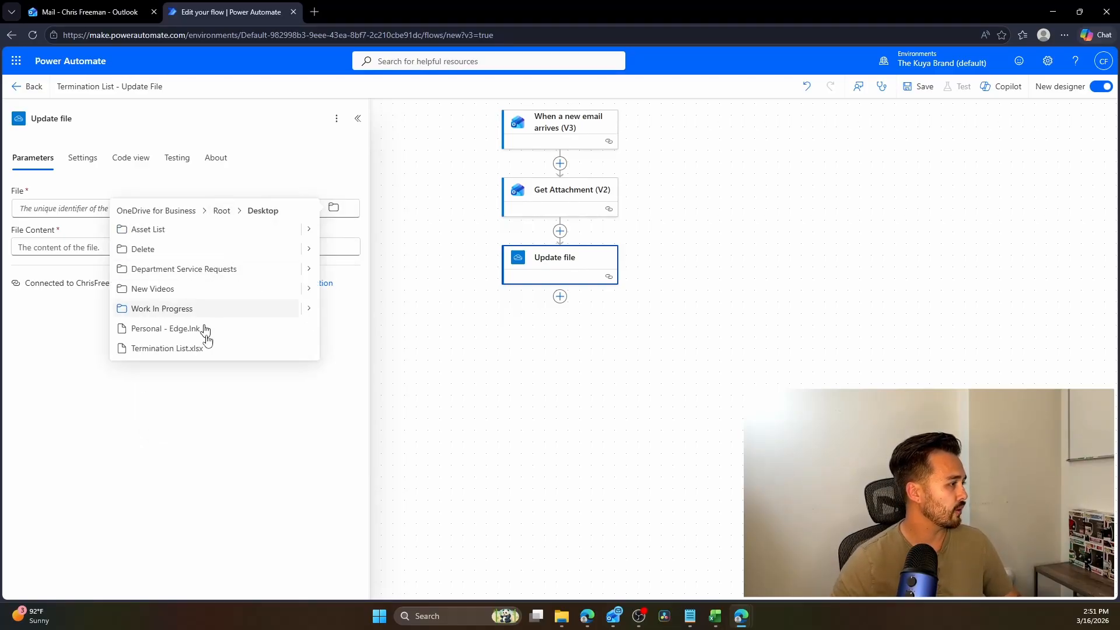
left_click(222, 352)
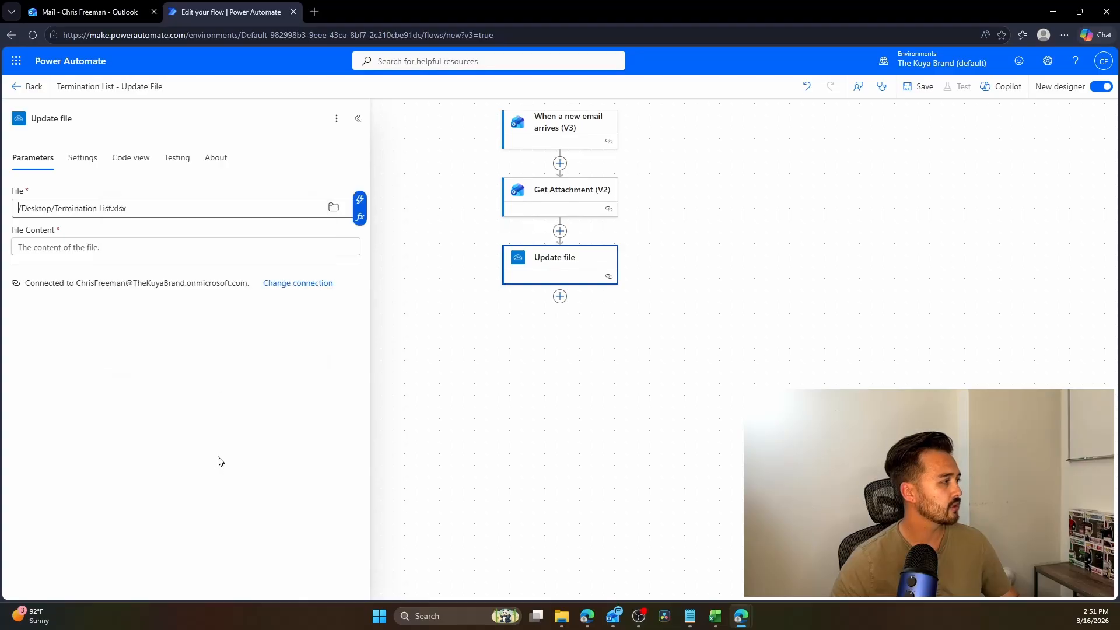
left_click(218, 446)
Step: Set the File Content of Update file to the Content Bytes dynamic value from Get Attachment (V2)
left_click(35, 247)
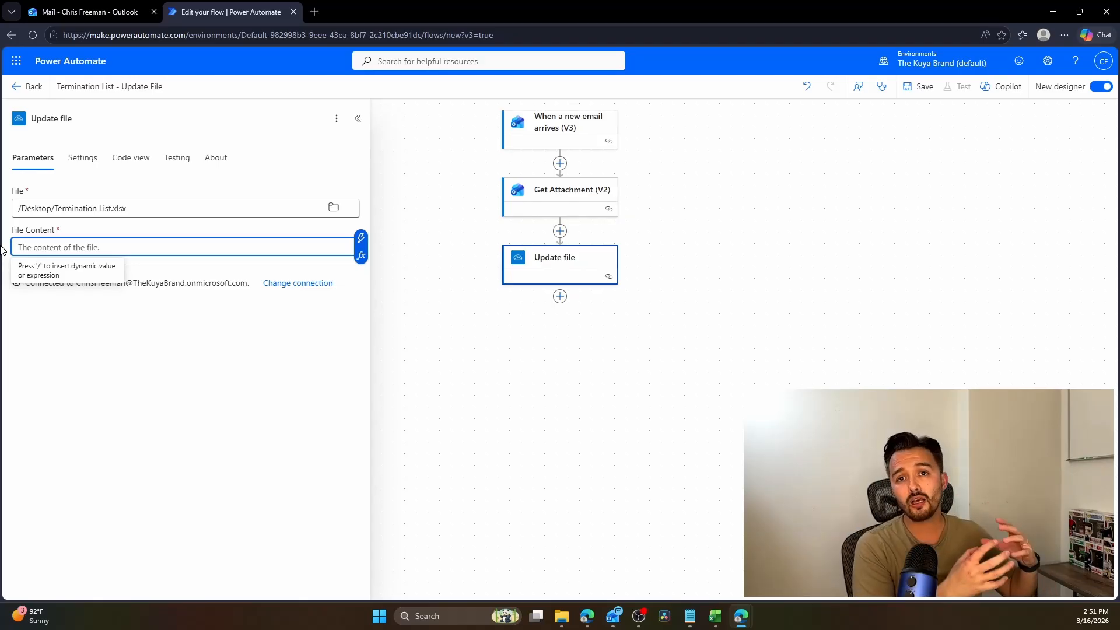
left_click_drag(162, 205, 6, 215)
left_click(97, 247)
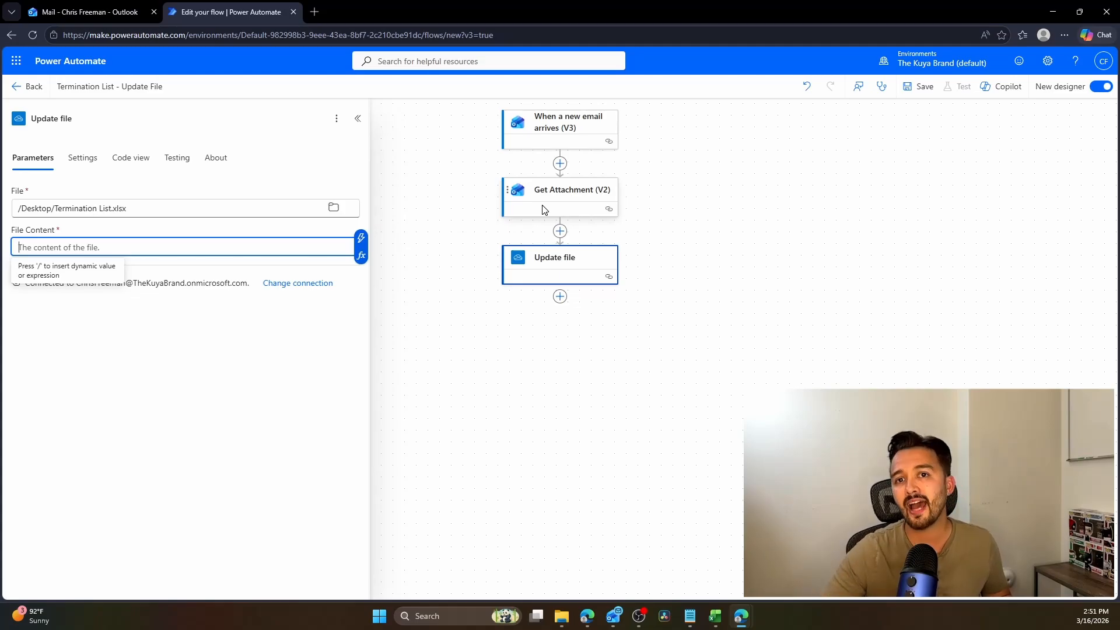
left_click(361, 238)
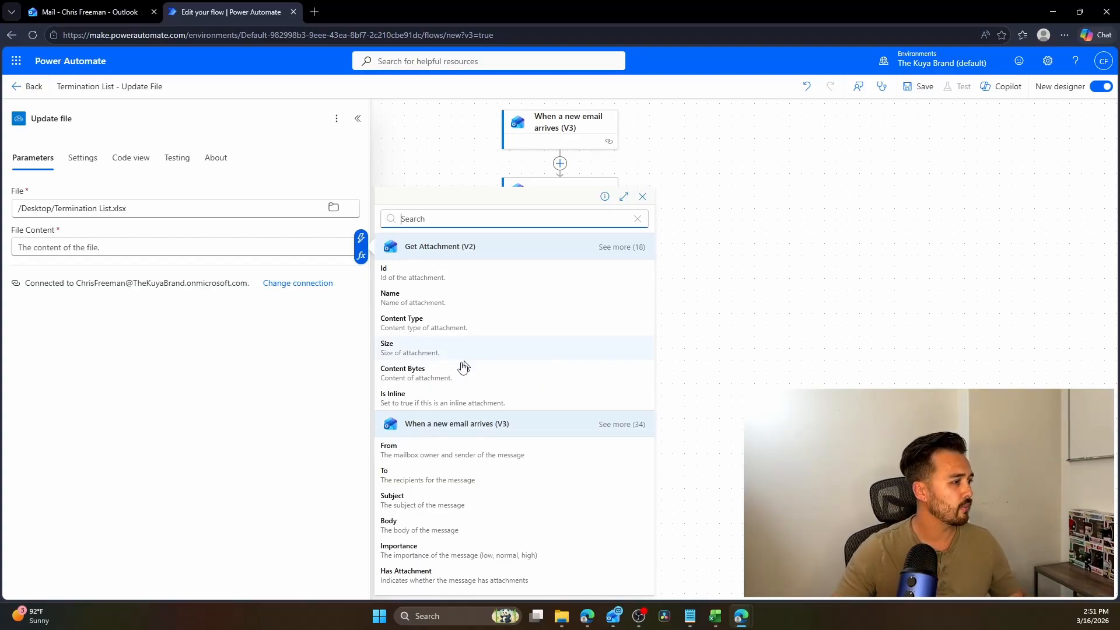
left_click(435, 374)
left_click(659, 267)
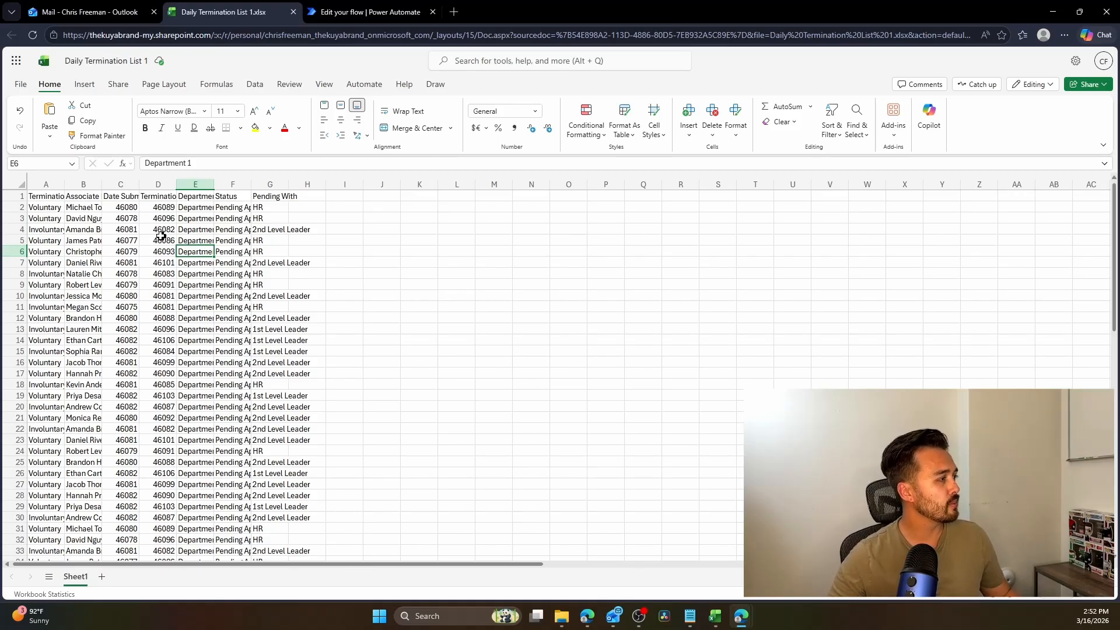
Step: Convert the data range A1:G50 in the Daily Termination List 1 workbook into a table with headers
left_click(133, 220)
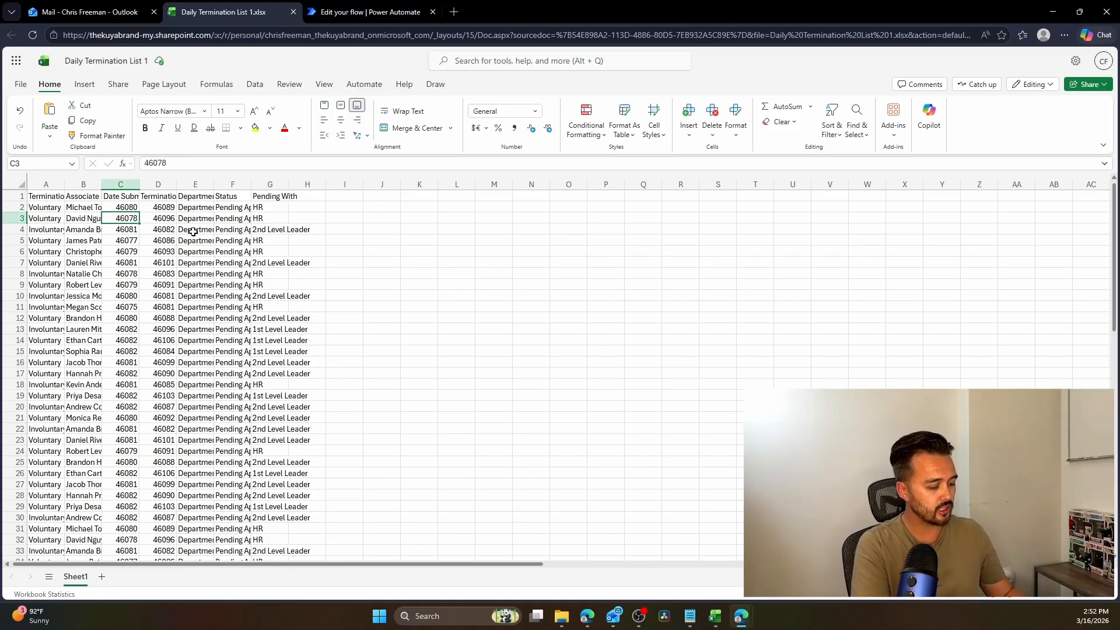
key("ctrl+t")
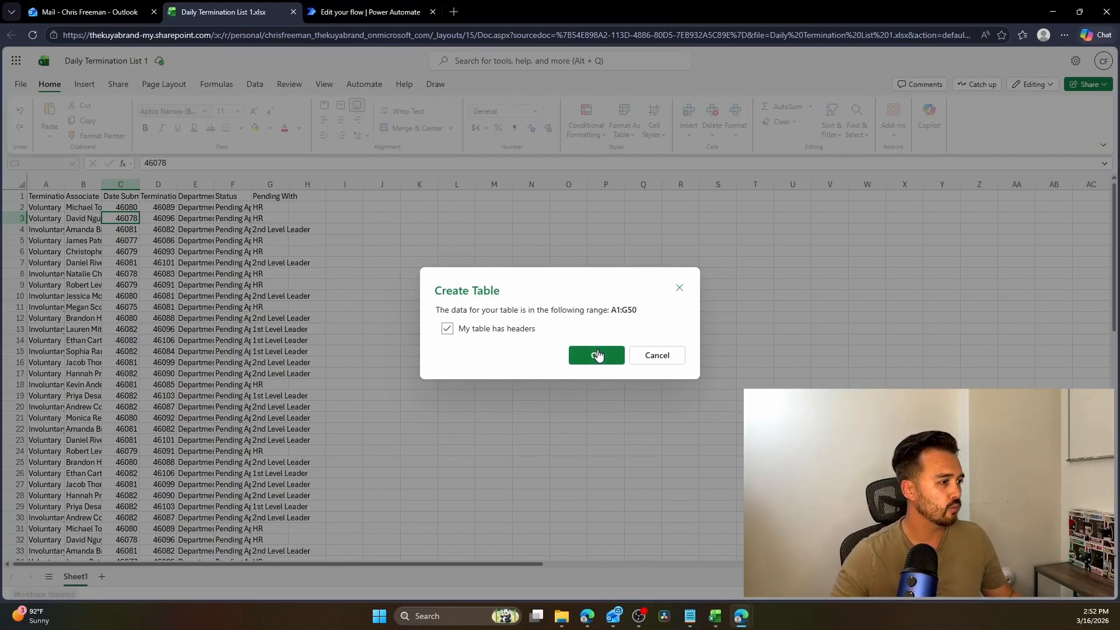
left_click(598, 355)
left_click(488, 240)
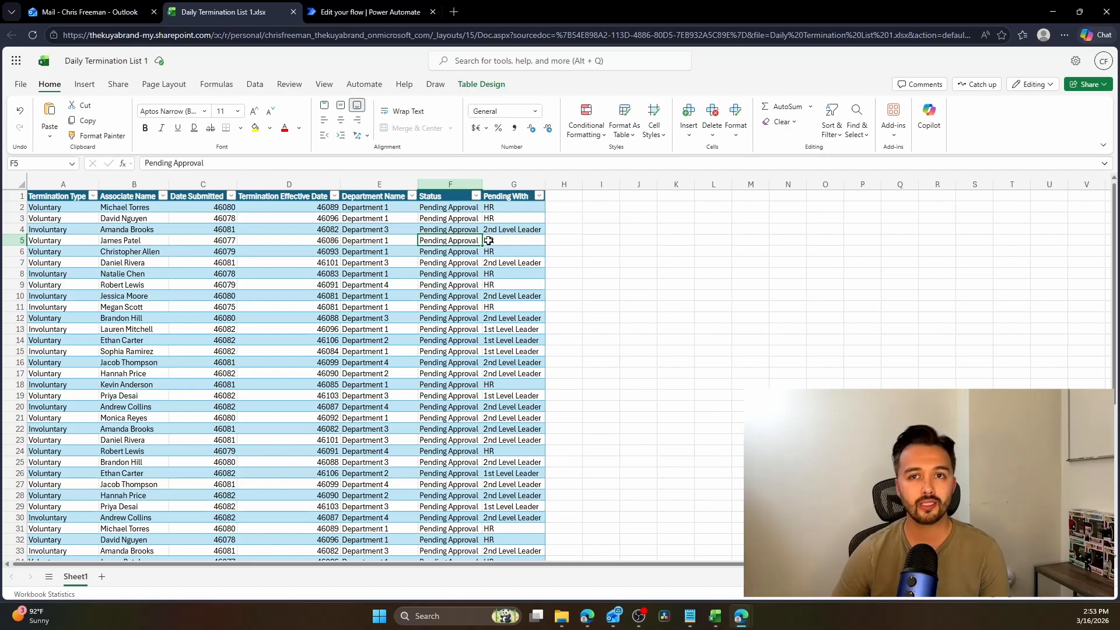
scroll(488, 240, "down", 7)
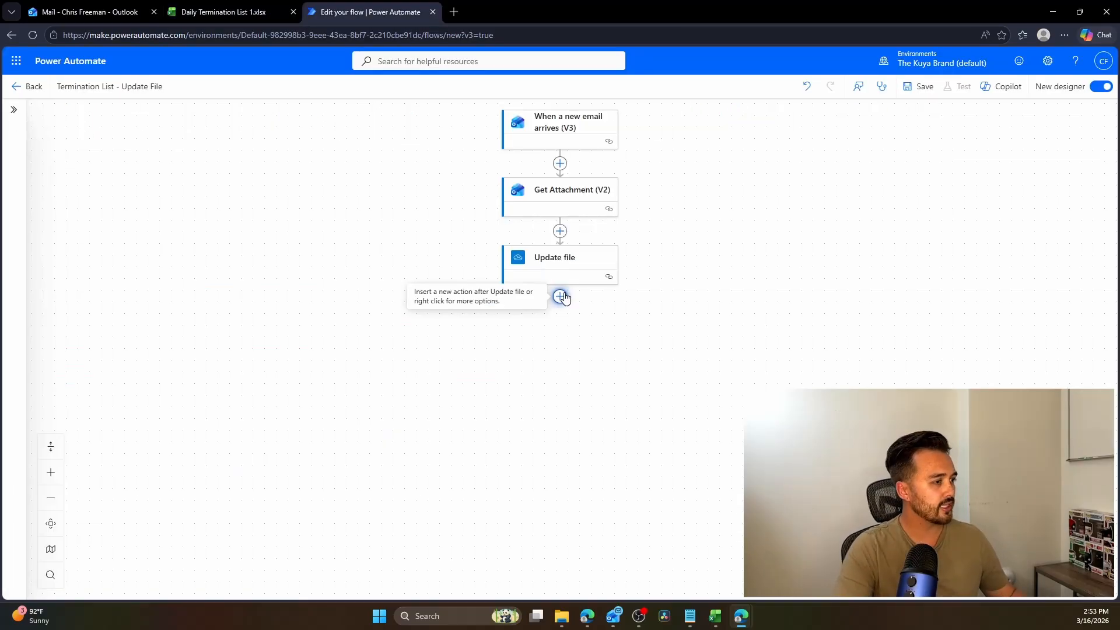
Step: In the Power Automate flow, add Excel Online (Business) Create table after Update file, with location OneDrive for Business and document library OneDrive
left_click(561, 296)
type("cr")
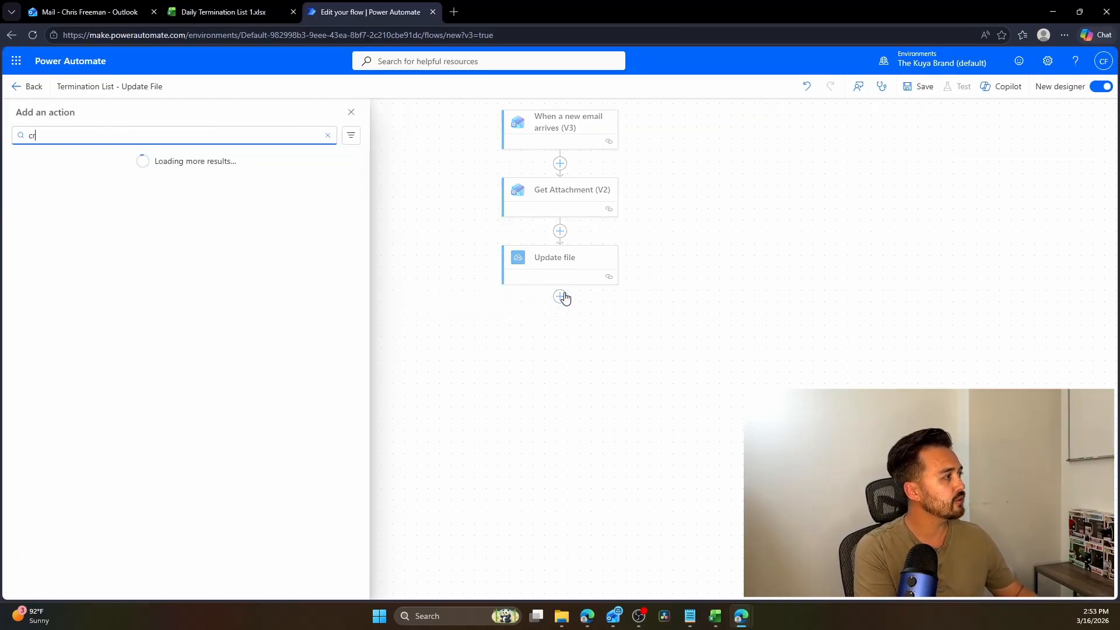
type("eate table")
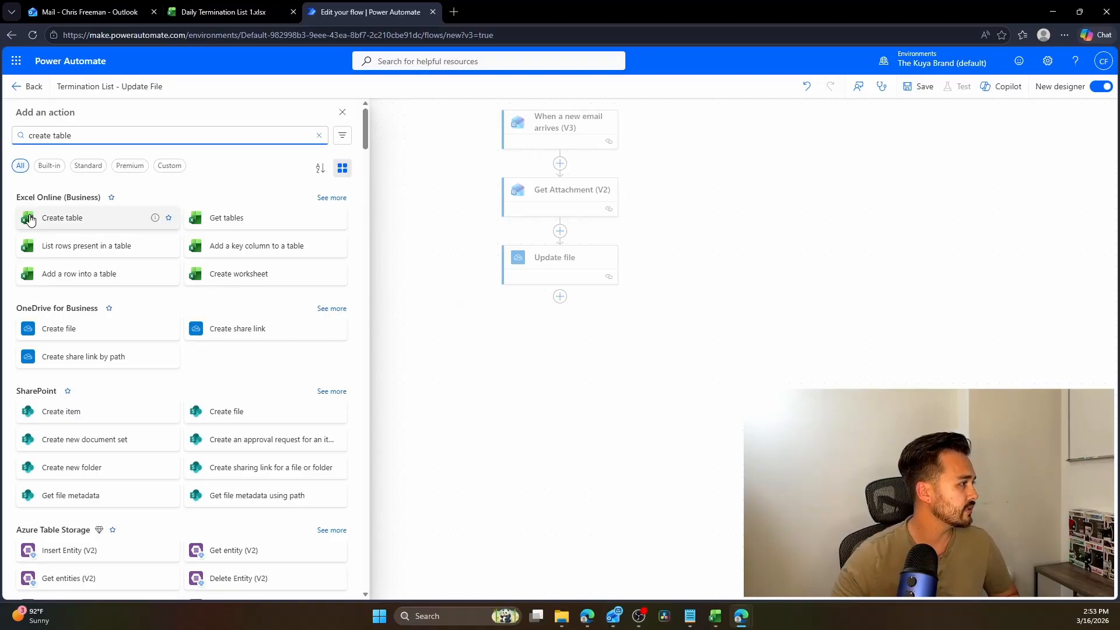
left_click(85, 219)
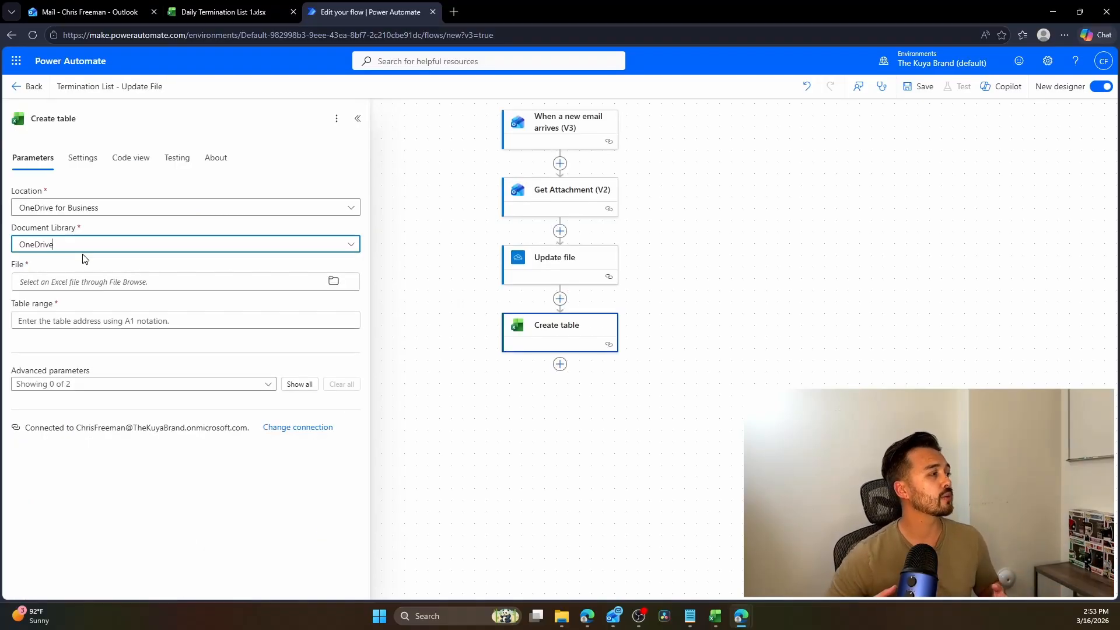
Step: Set the File parameter of the Create table action to the Id dynamic value from Update file
left_click(35, 281)
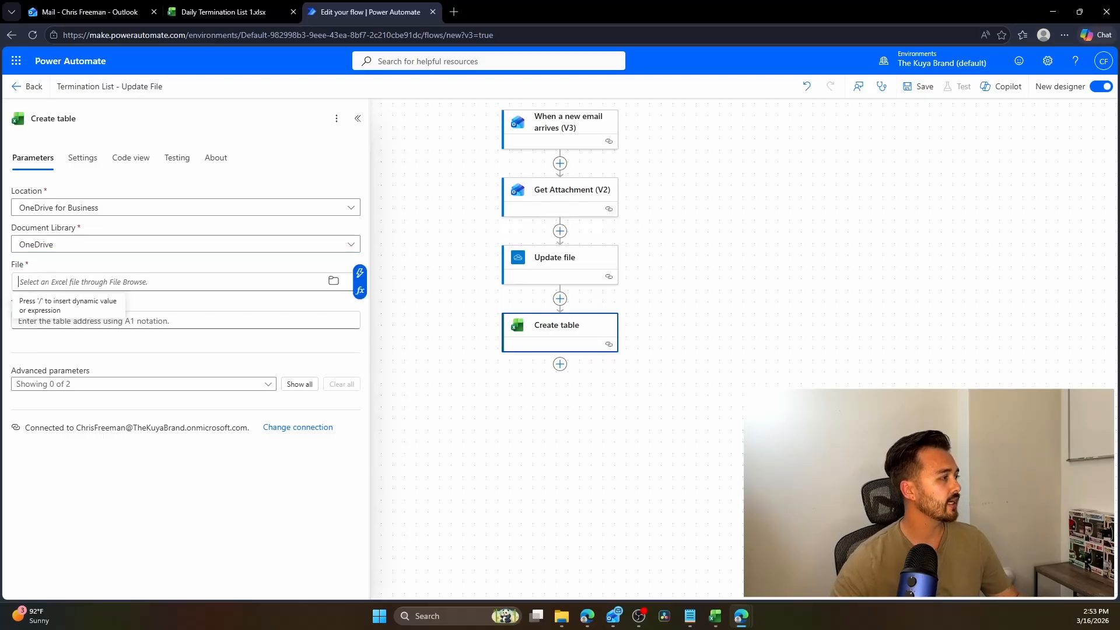
left_click(334, 281)
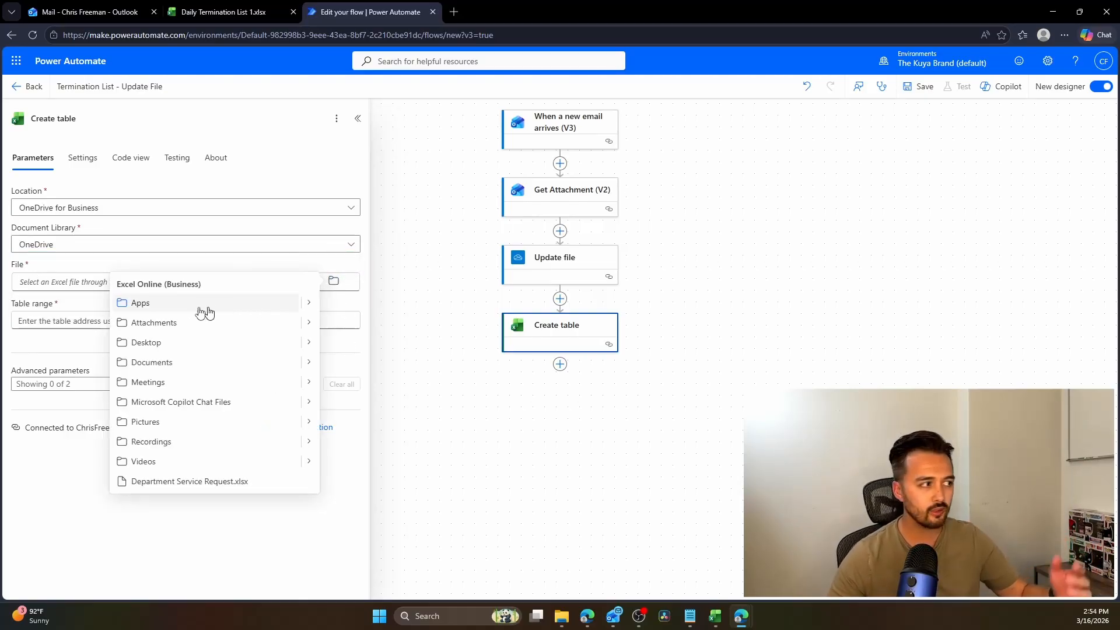
left_click(99, 277)
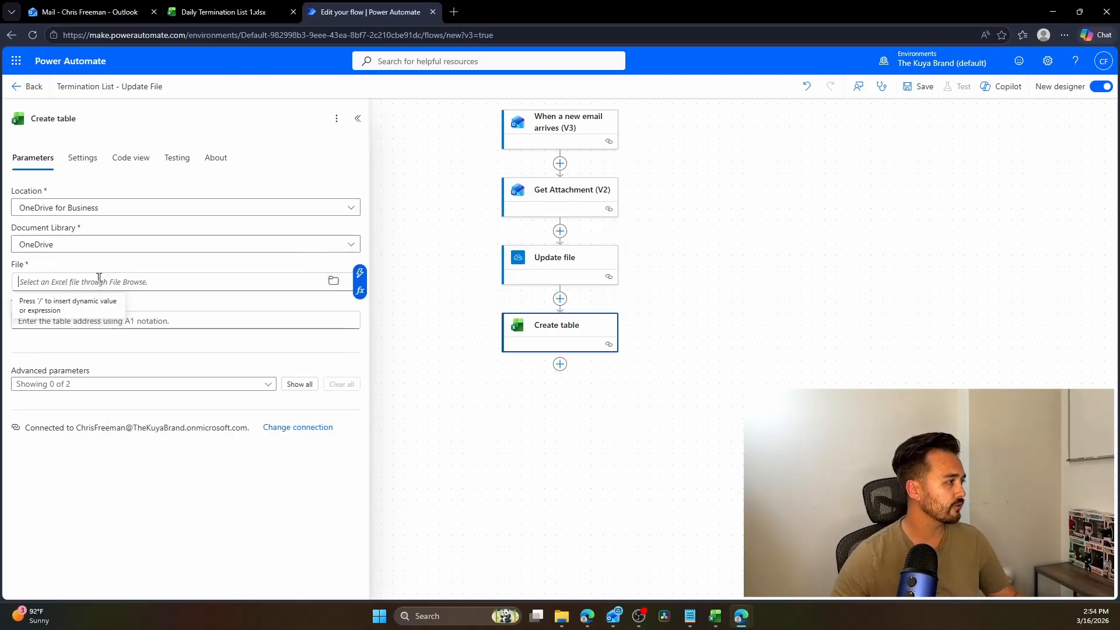
left_click(360, 274)
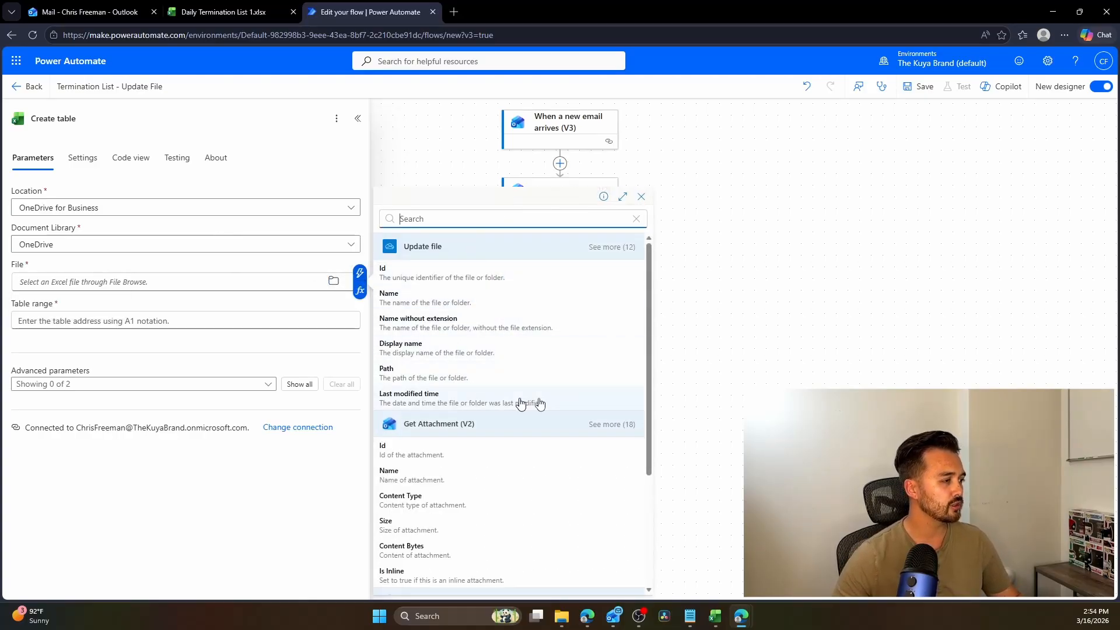
left_click(483, 272)
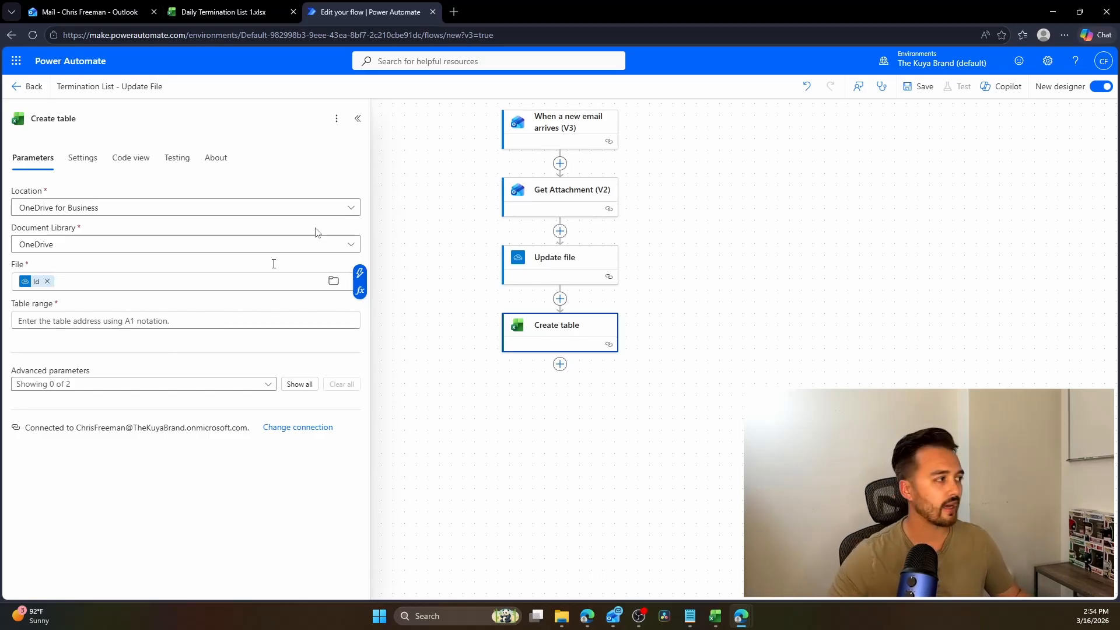
left_click(578, 275)
left_click(582, 334)
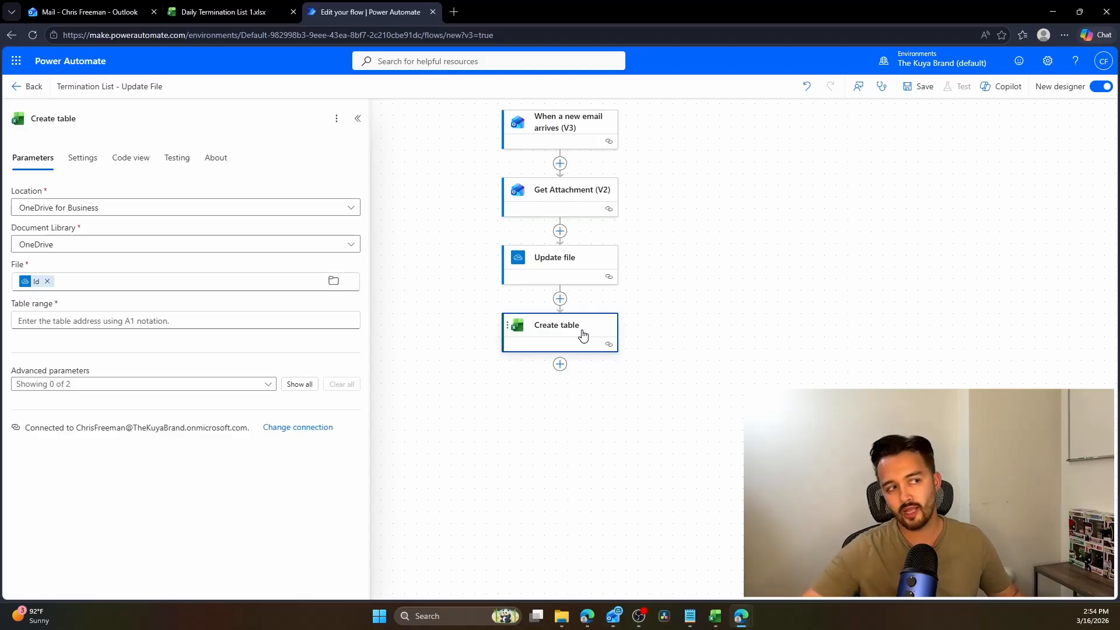
Step: Switch to the Daily Termination List 1 workbook and examine how far the table's rows and columns extend on Sheet1
left_click(92, 321)
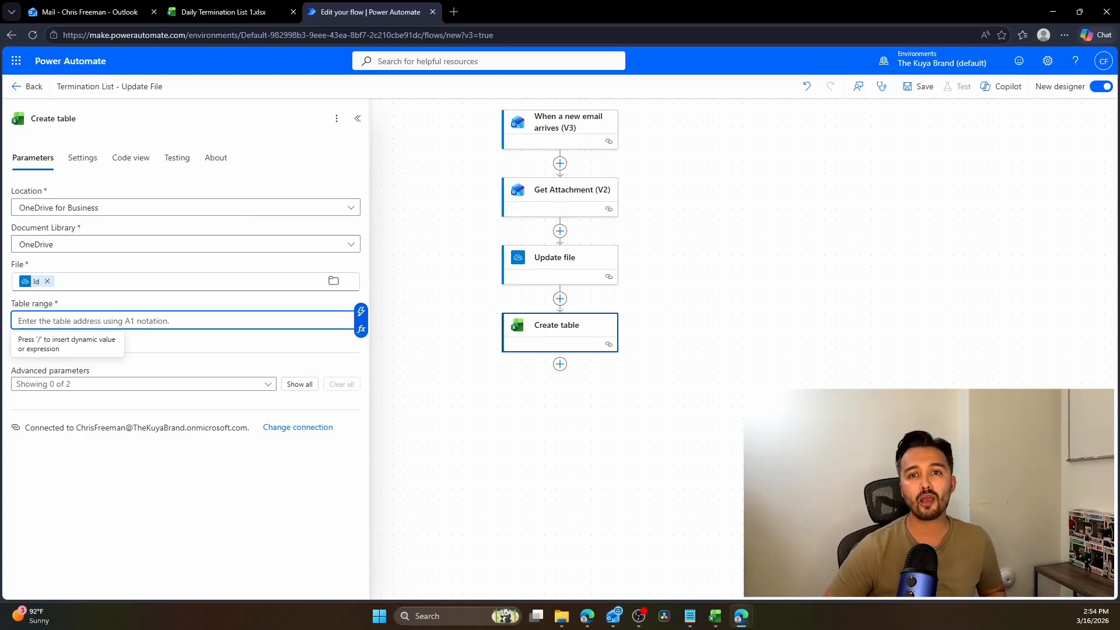
left_click(224, 12)
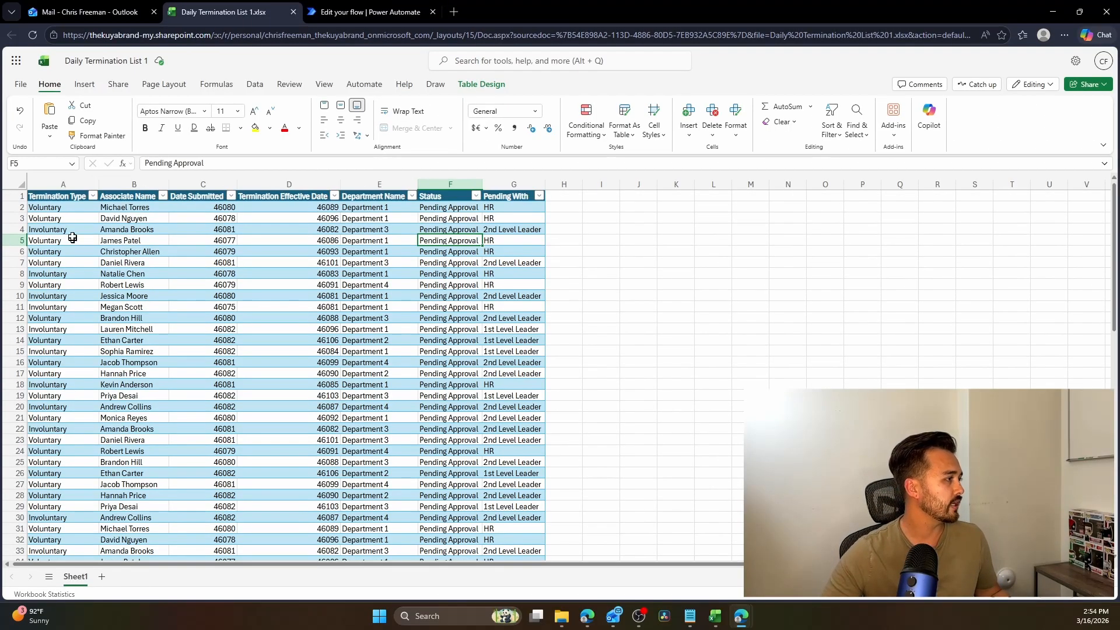
scroll(612, 513, "down", 2)
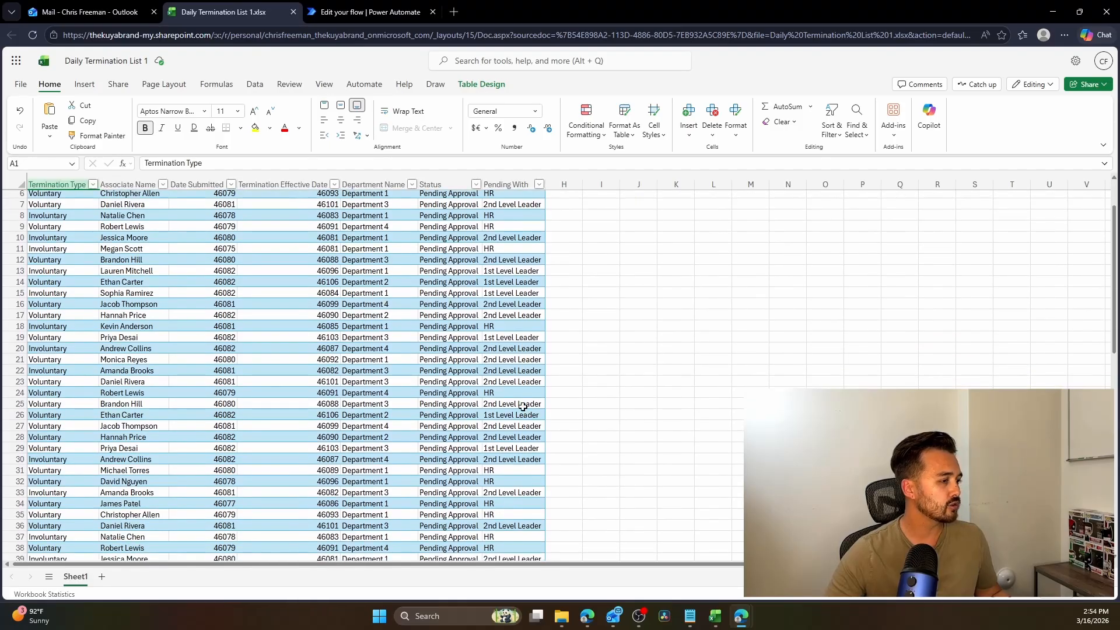
left_click(519, 404)
scroll(582, 478, "up", 2)
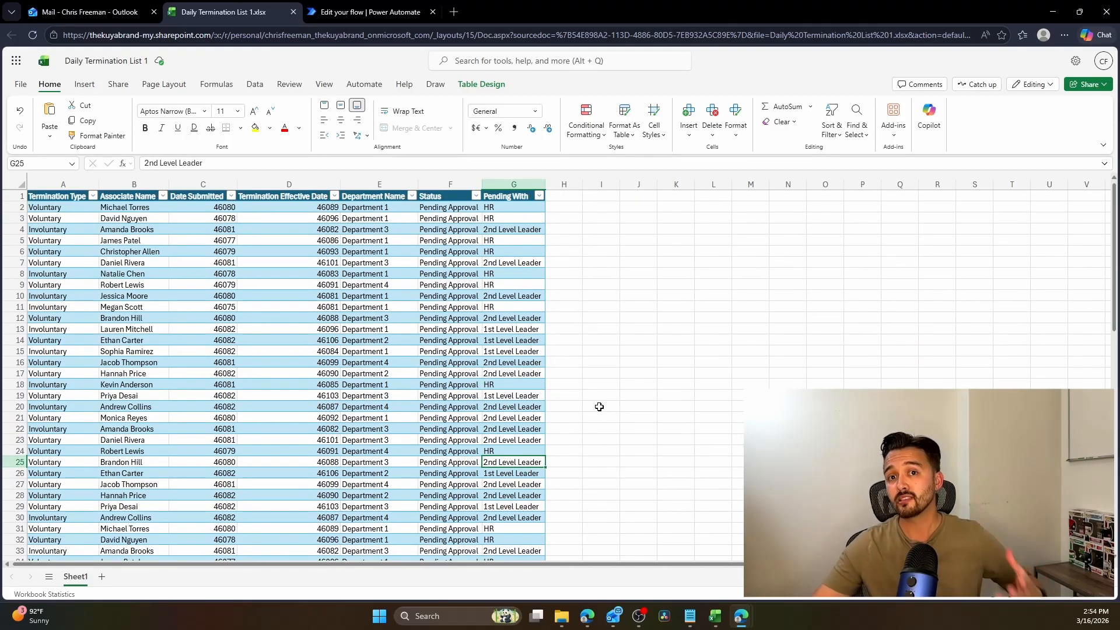
scroll(599, 406, "down", 9)
scroll(570, 381, "down", 2)
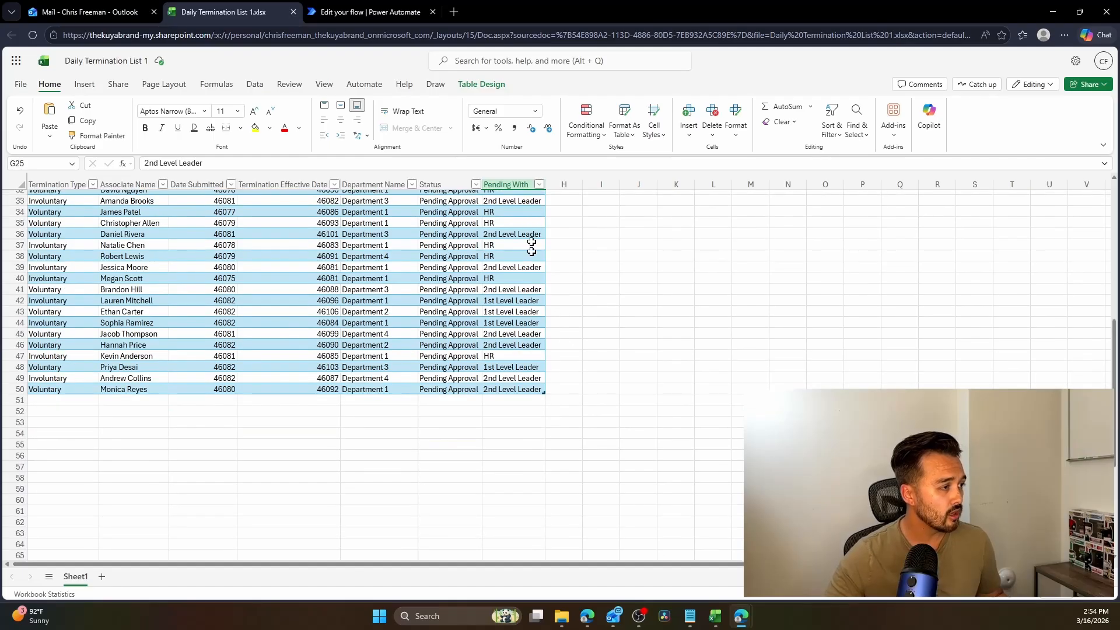
scroll(630, 496, "up", 7)
scroll(631, 496, "up", 2)
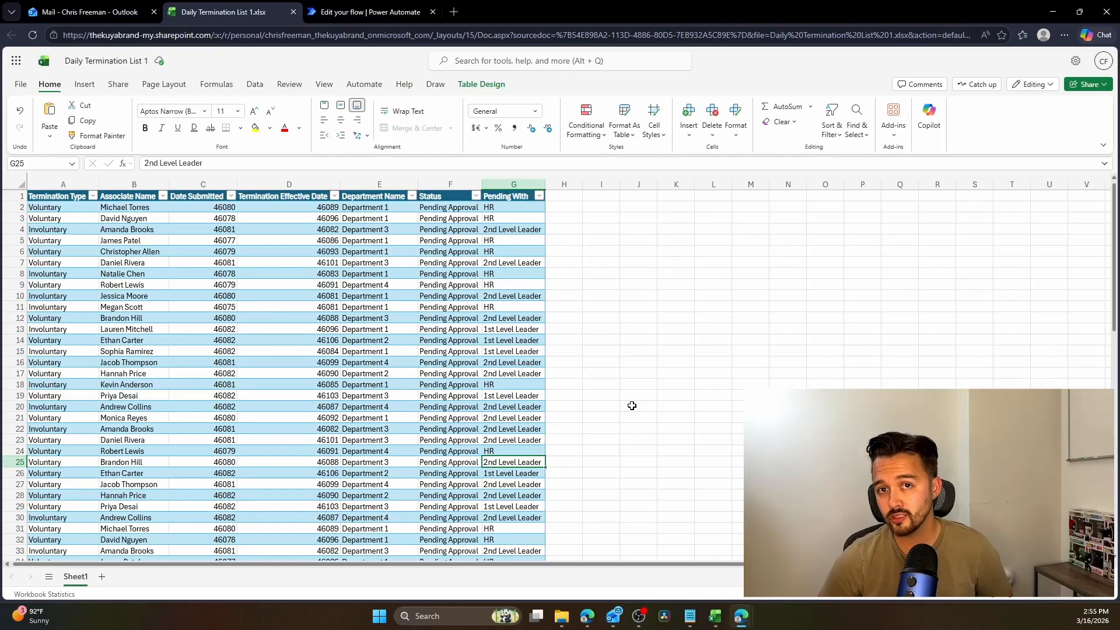
Step: In the Power Automate flow, set the Create table action's Table range to =OFFSET(Sheet1!A1,0,0,SUBTOTAL(103,Sheet1!$A:$A),7)
key("ctrl+Tab")
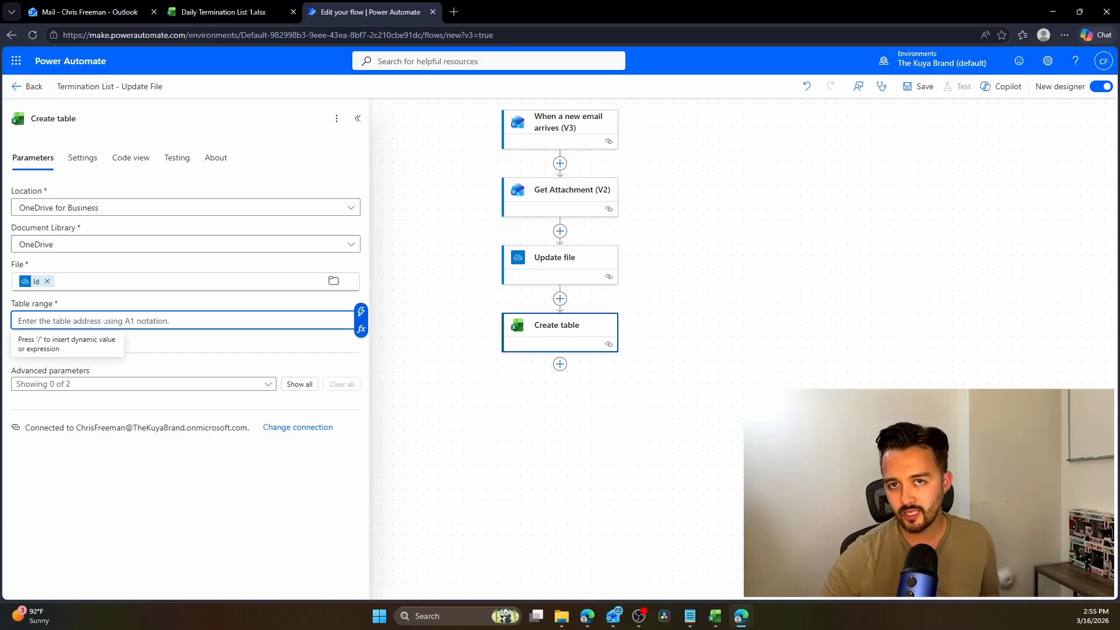
type("=OFFSET(Sheet1!A1,0,0,SUBTOTAL(103,Sheet1!$A:$A),7)")
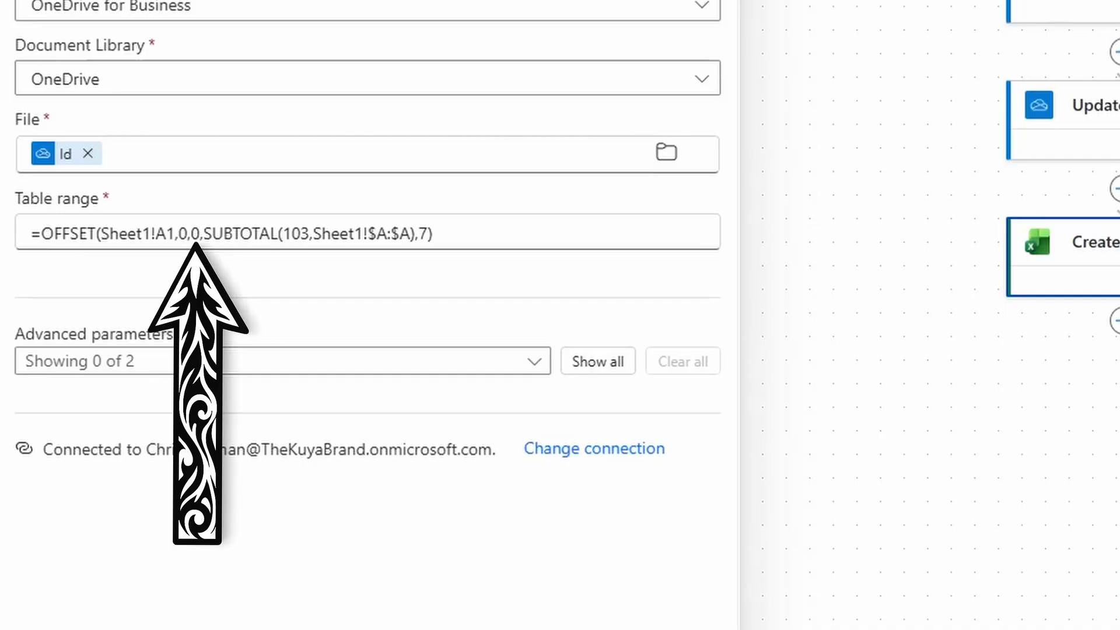
left_click_drag(203, 234, 416, 234)
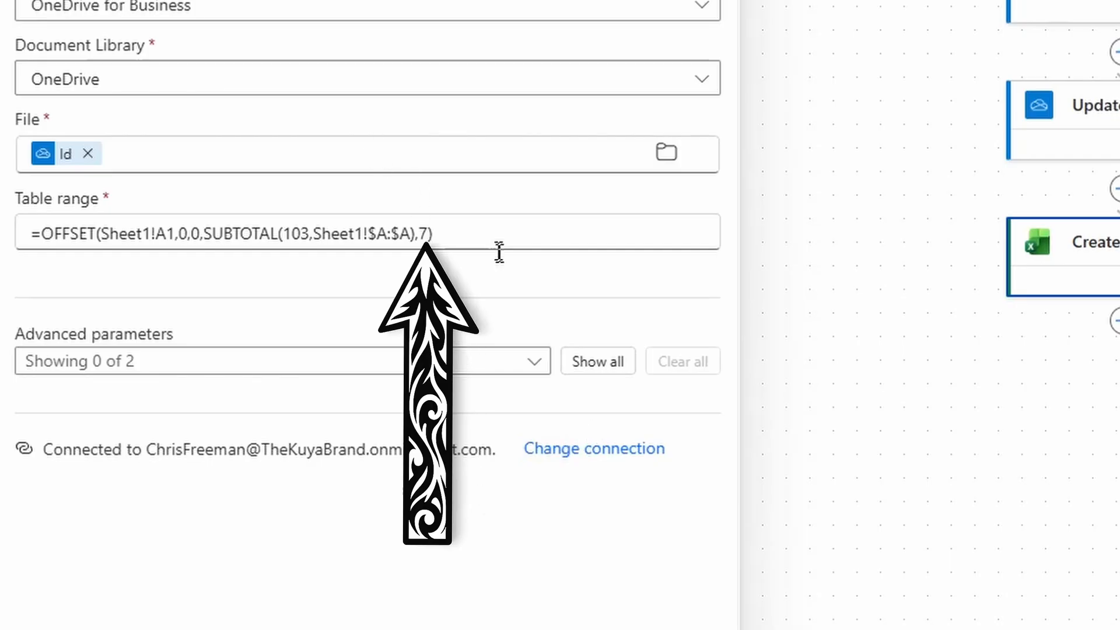
Step: Copy the table range formula and paste it into cell A1 of a new sheet in the Daily Termination List 1 workbook
left_click_drag(435, 233, 24, 228)
key("ctrl+c")
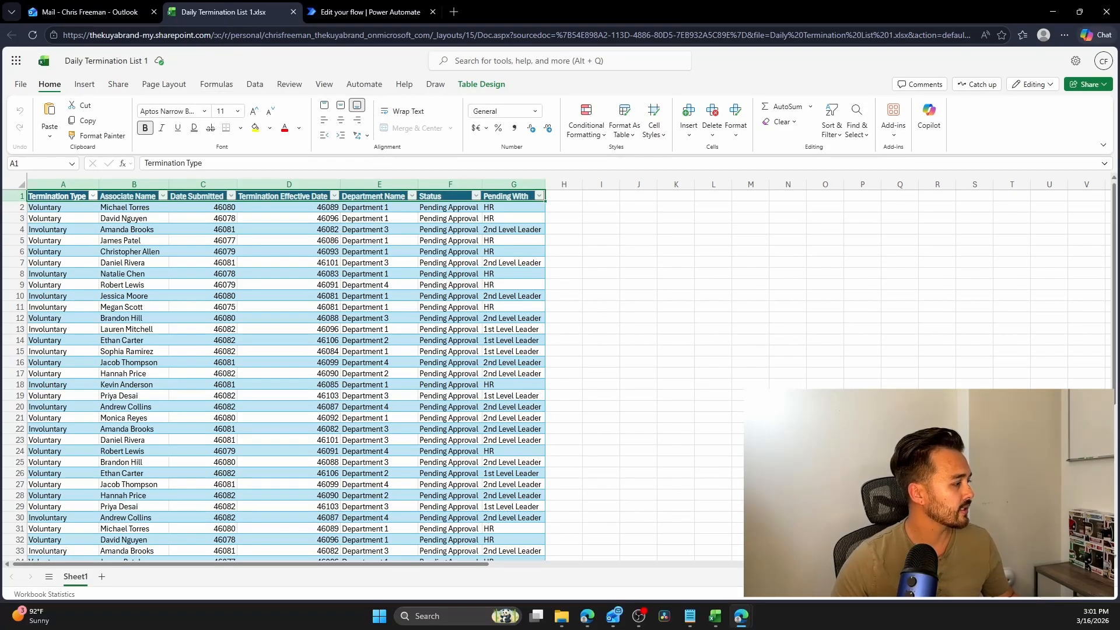
left_click(102, 576)
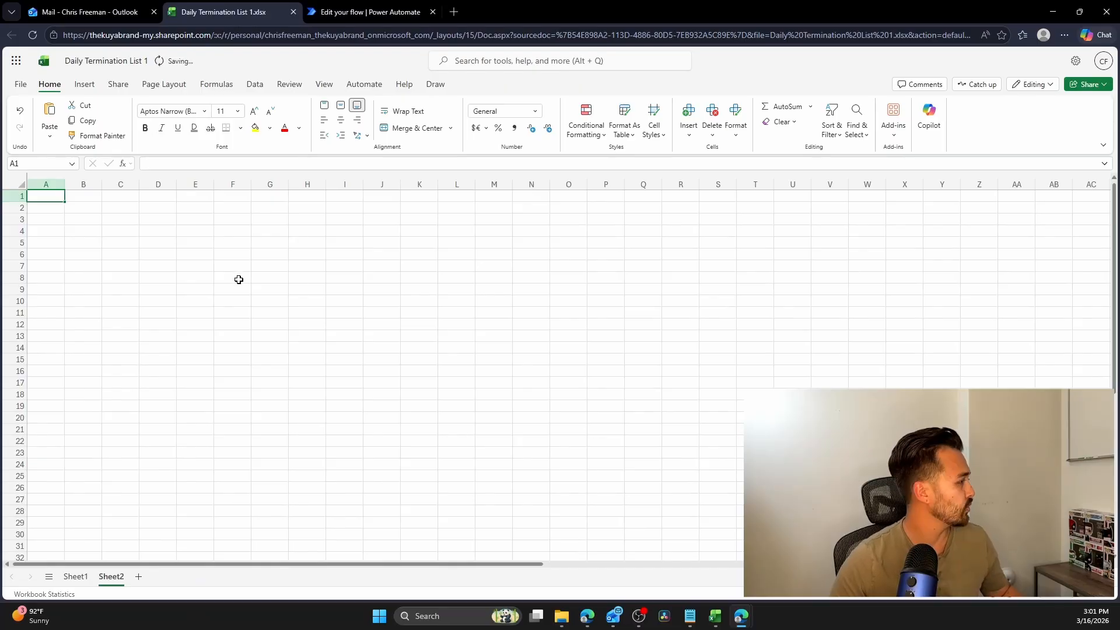
key("ctrl+v")
left_click(388, 299)
scroll(387, 303, "down", 10)
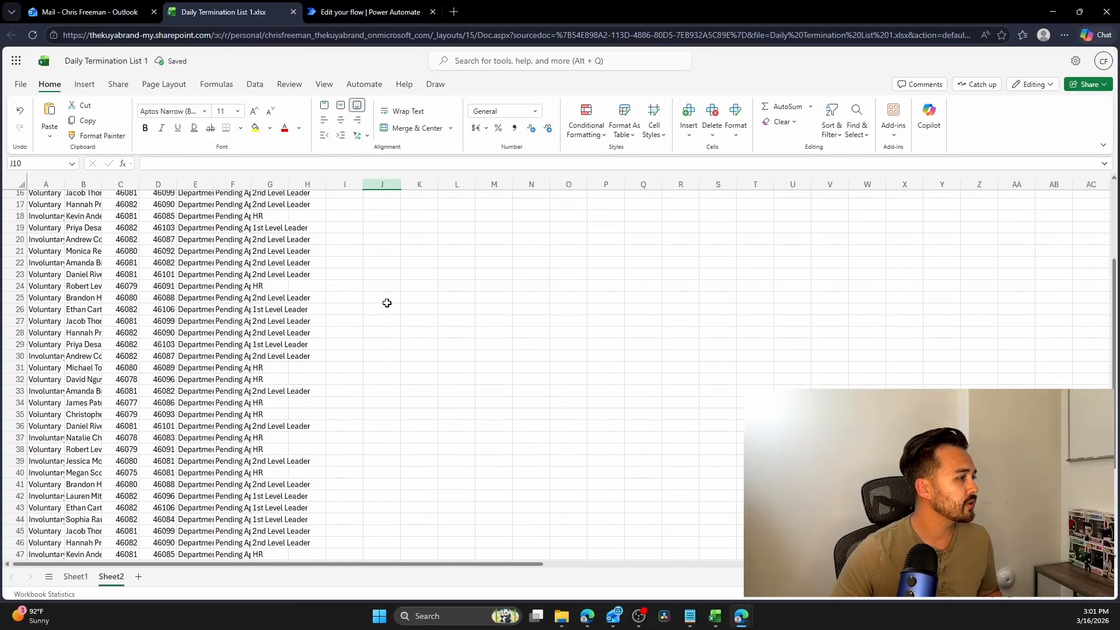
scroll(382, 317, "up", 9)
scroll(381, 317, "up", 2)
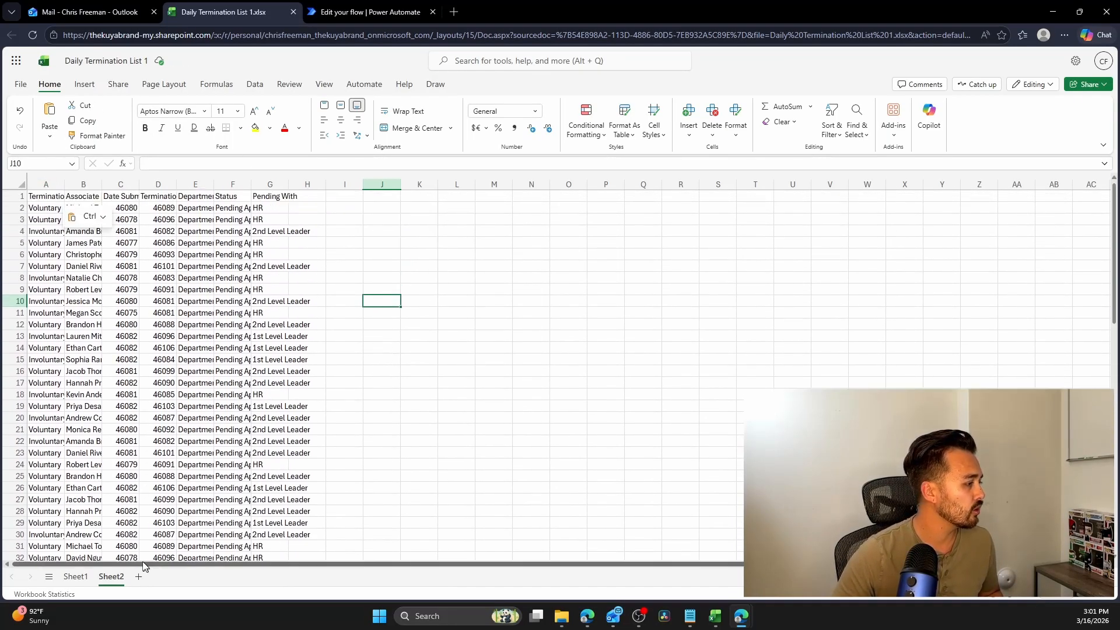
Step: Compare the Sheet1 table with the OFFSET formula's output on Sheet2, checking the formula in A1 and the extent of the source data
left_click(75, 576)
scroll(185, 374, "down", 8)
scroll(186, 312, "up", 8)
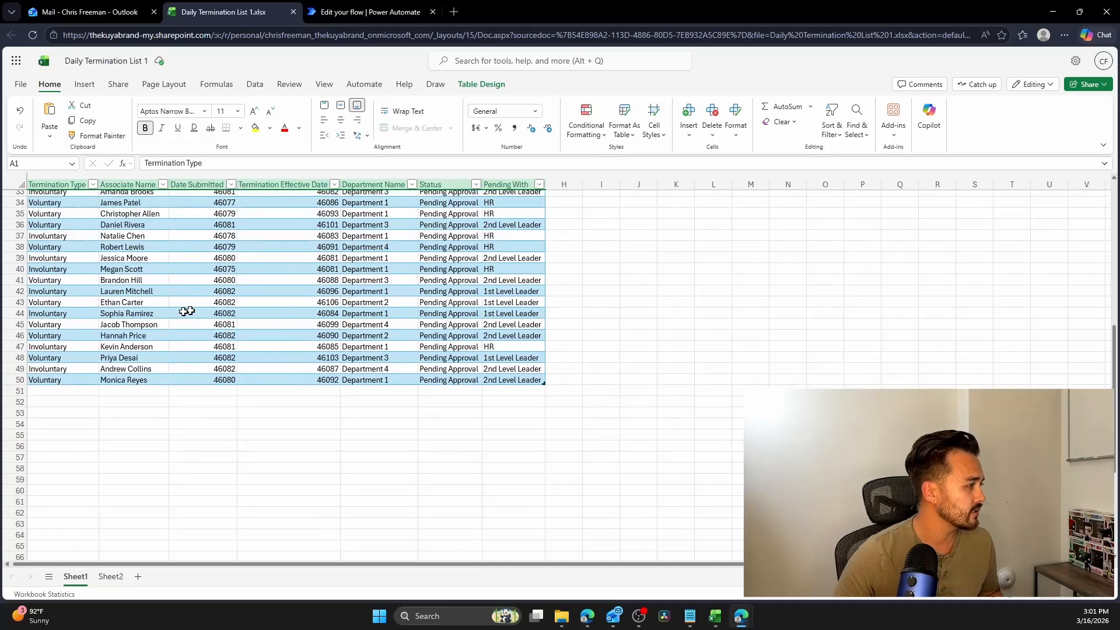
left_click_drag(56, 210, 454, 552)
left_click(446, 396)
left_click(114, 577)
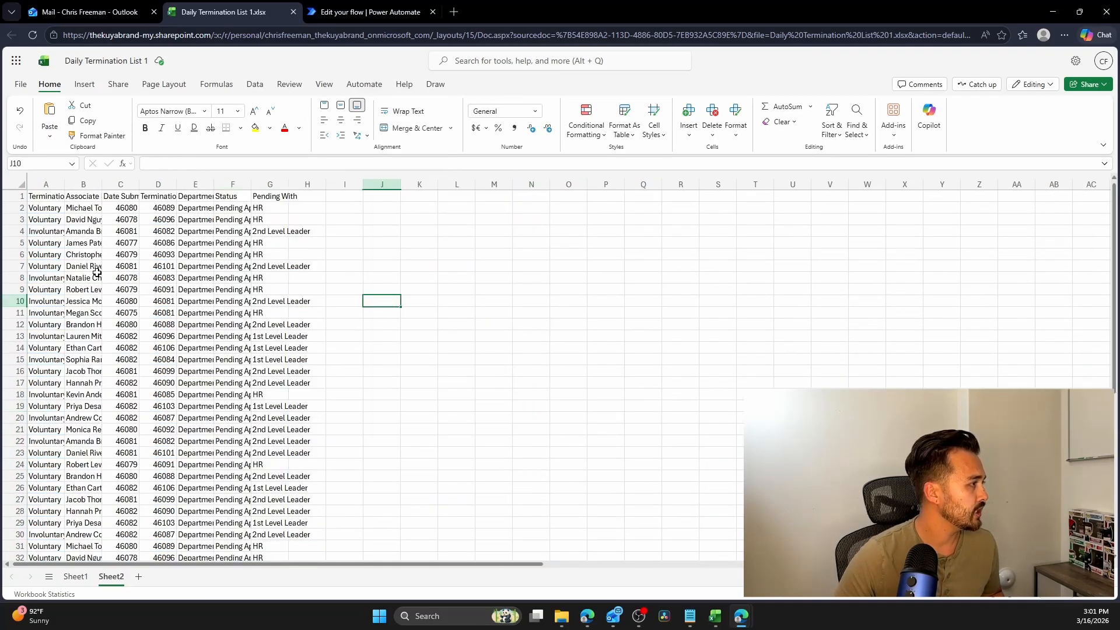
left_click(59, 197)
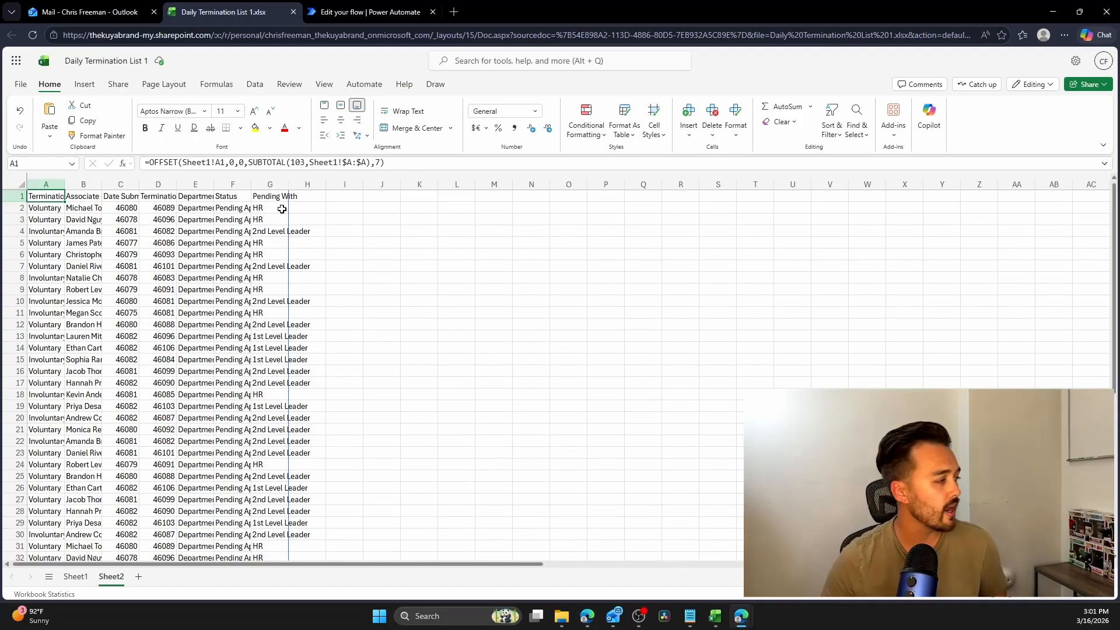
left_click(76, 576)
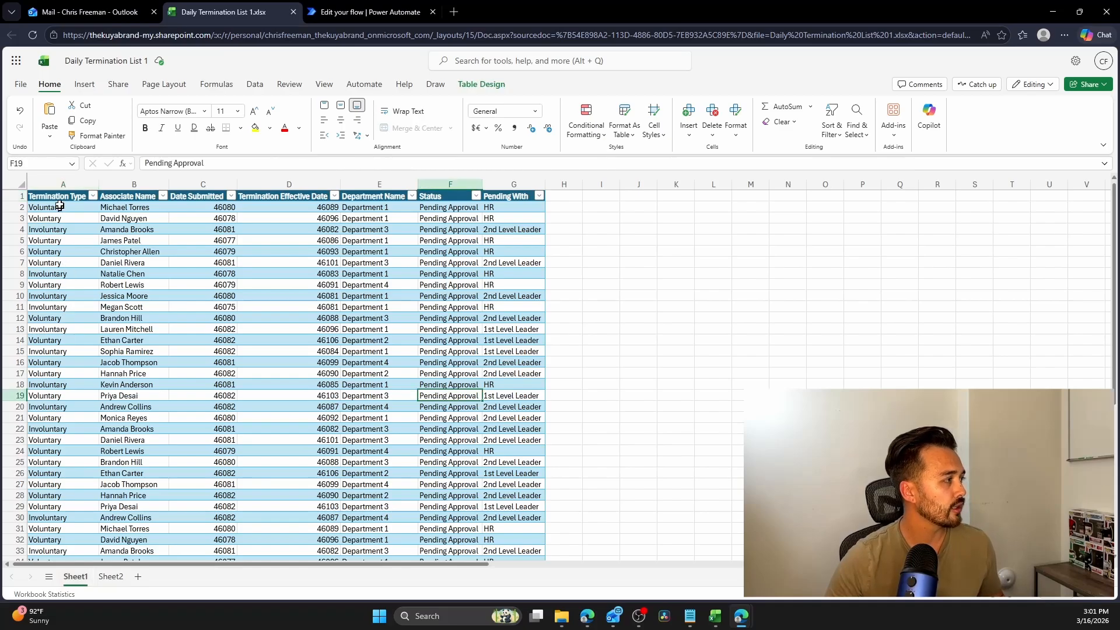
left_click(64, 196)
key("ctrl+End")
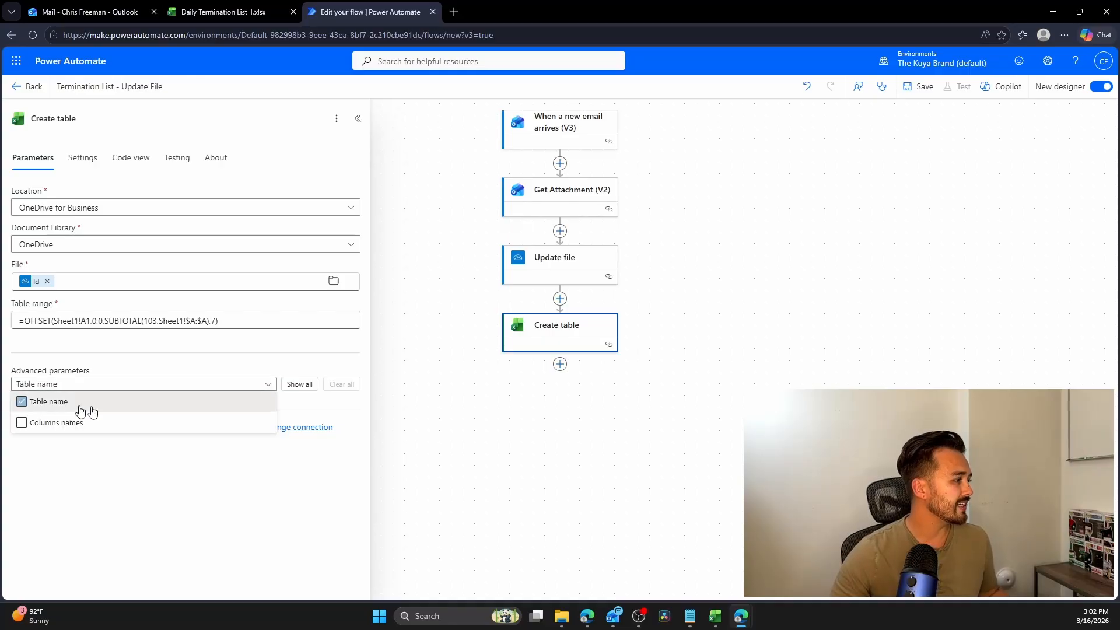
Step: In the Power Automate flow, add the optional Table name parameter to the Create table action
left_click(82, 402)
left_click(89, 478)
left_click(38, 429)
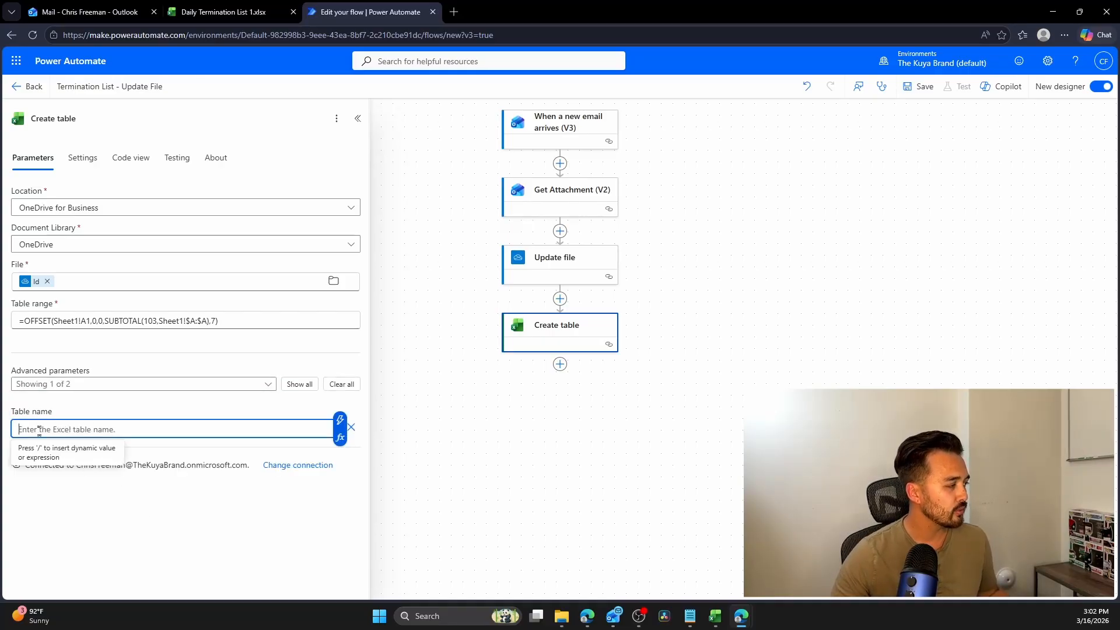
Step: Insert a Compose action named TableName between Update file and Create table, with Table1 as its input
left_click(560, 299)
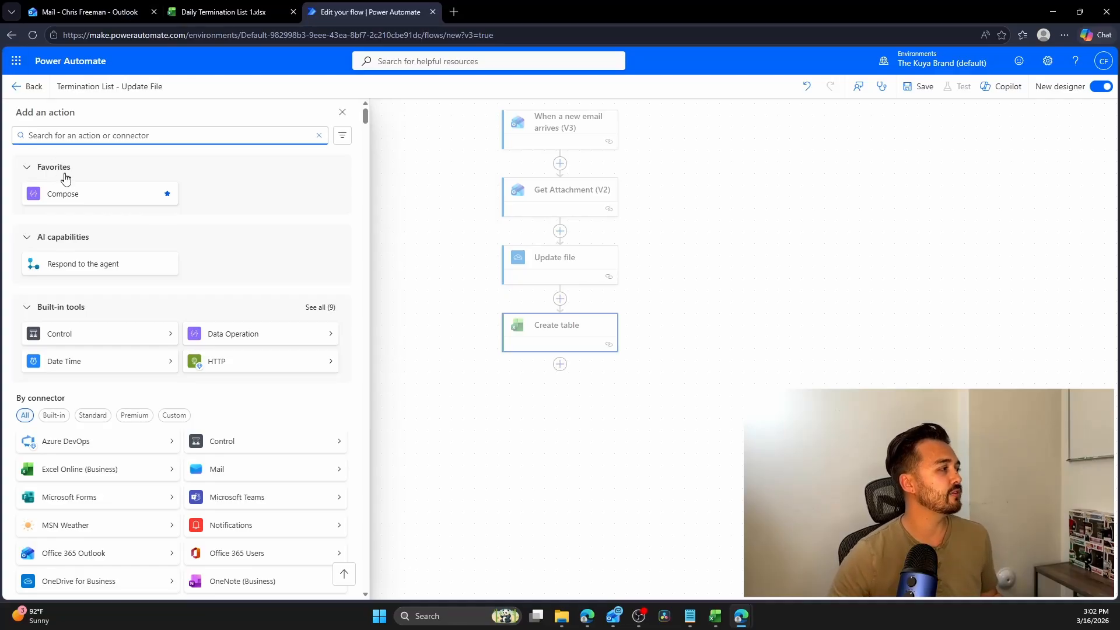
left_click(73, 194)
left_click(73, 194)
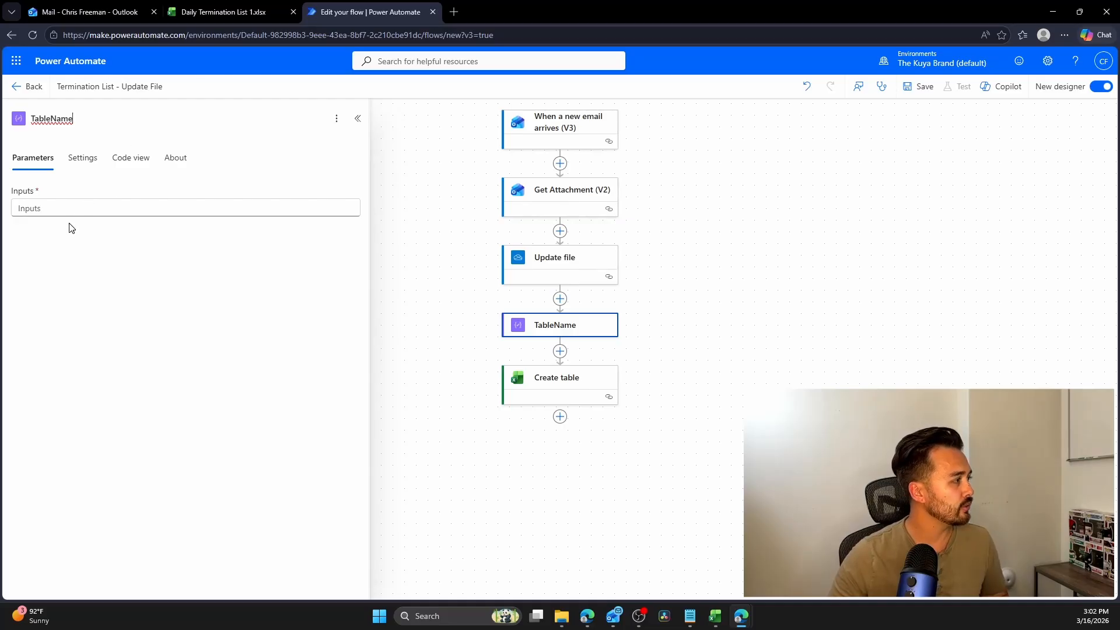
left_click(82, 209)
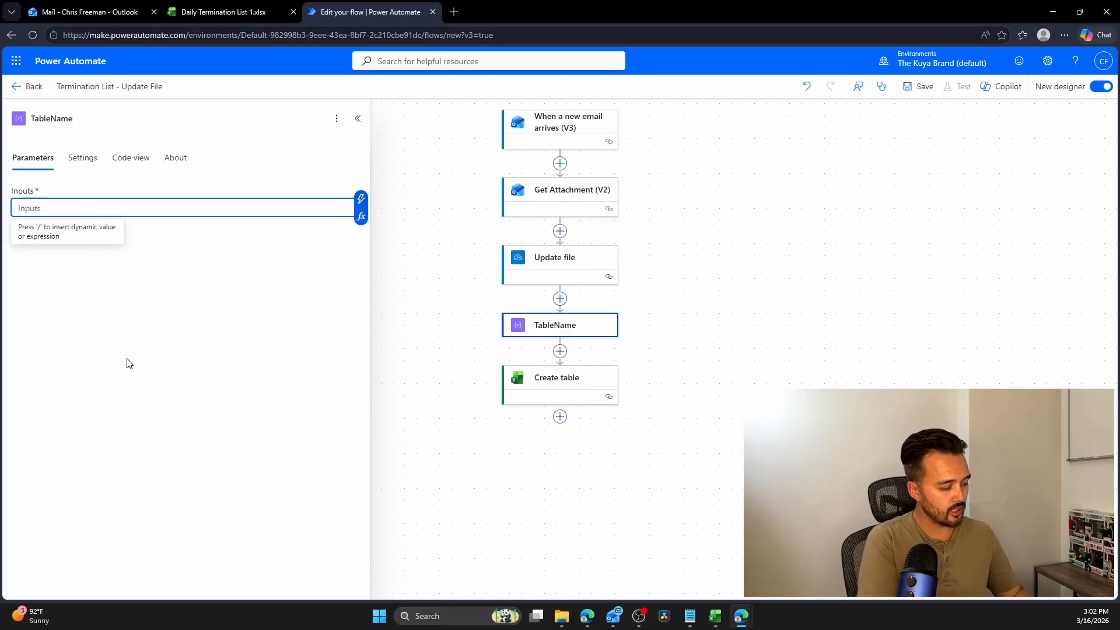
type("Table1")
key("ctrl+a")
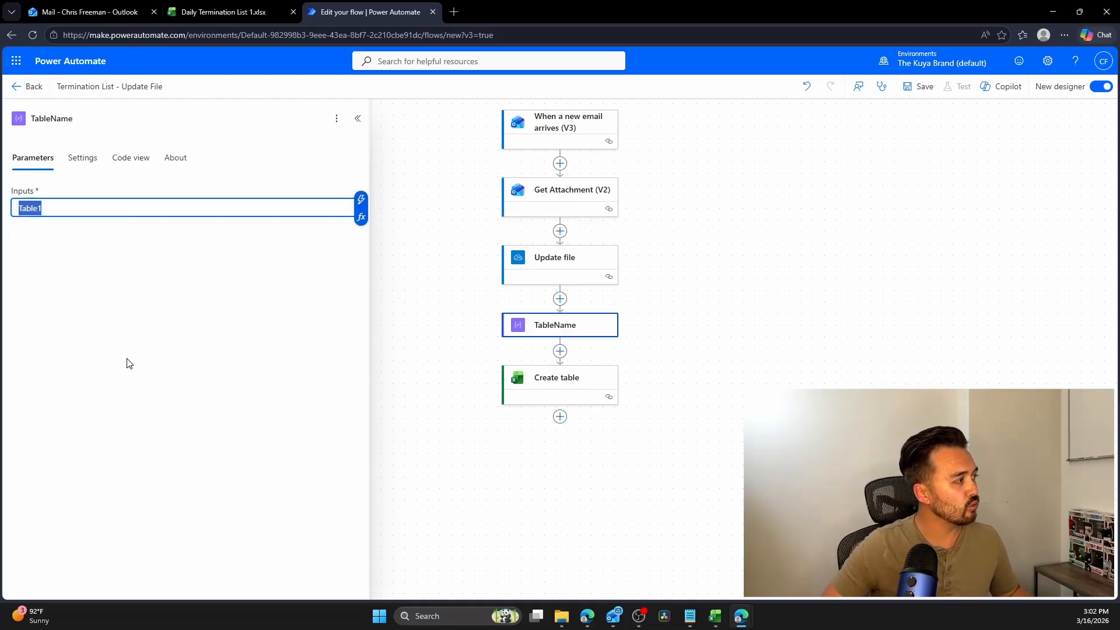
Step: Set the Table name of the Create table action to the Outputs dynamic value from TableName
left_click(603, 393)
left_click(121, 428)
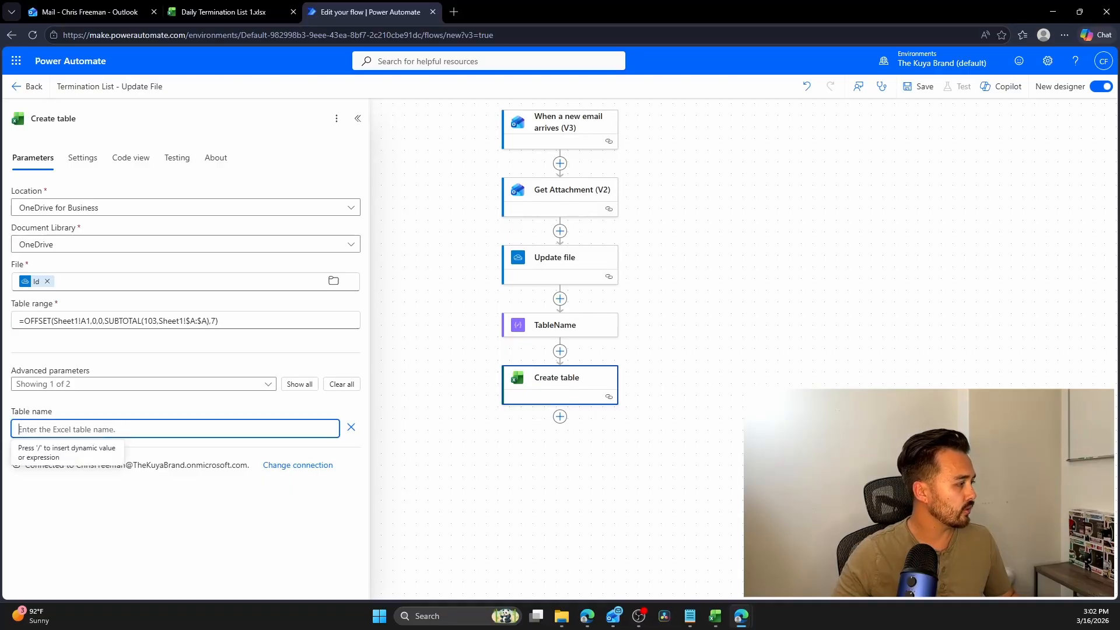
left_click(340, 420)
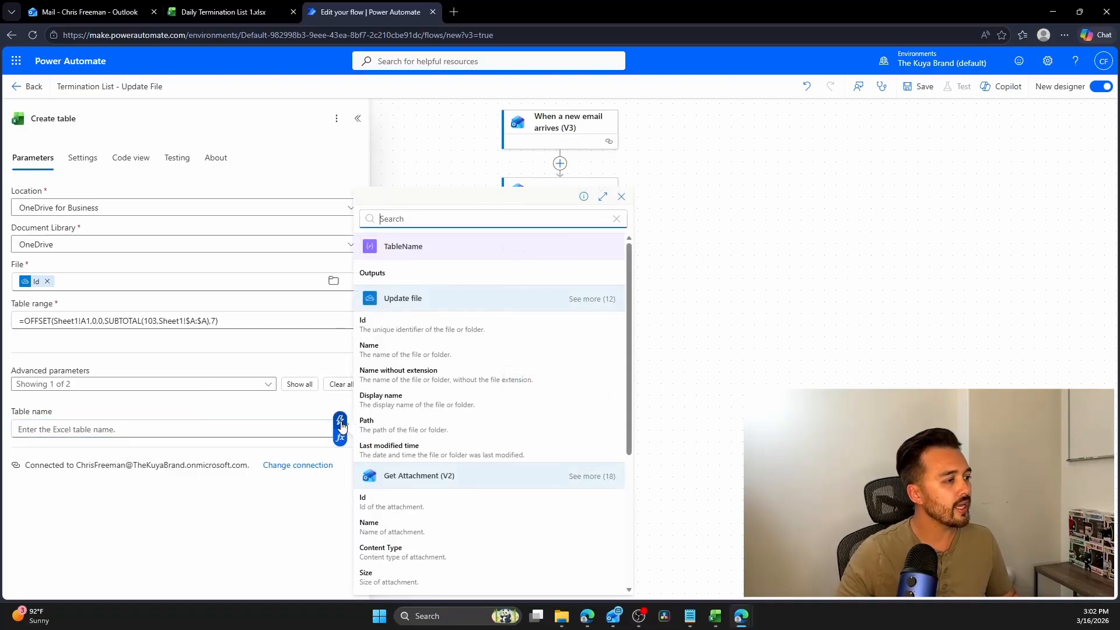
left_click(408, 246)
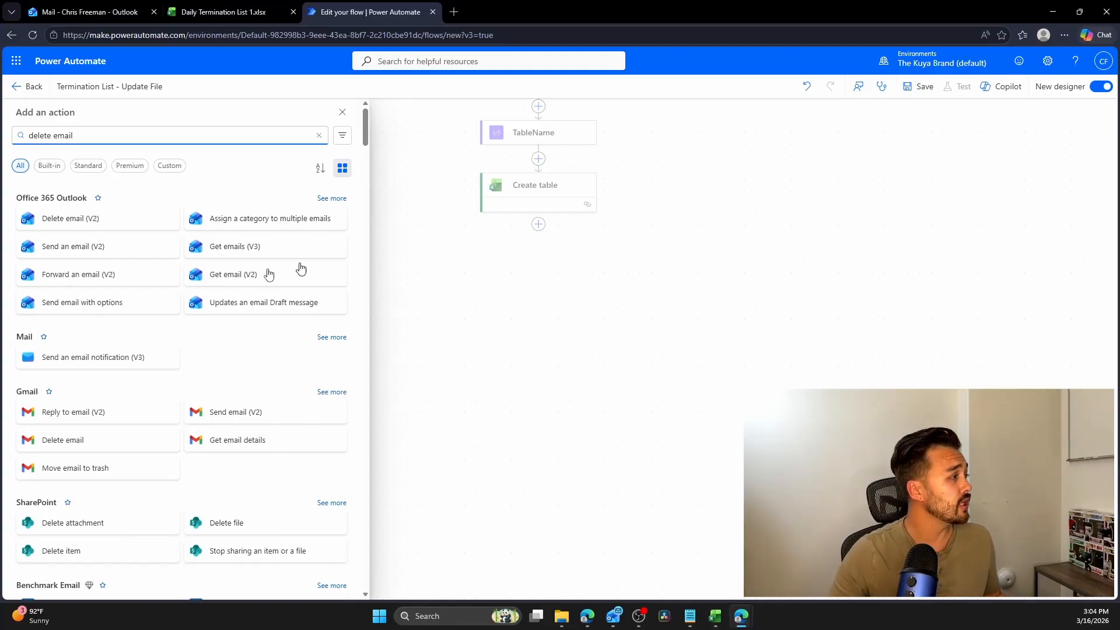
Step: Add Office 365 Outlook Delete email (V2) after Create table, using the email trigger's Message Id, and save the flow
left_click(28, 218)
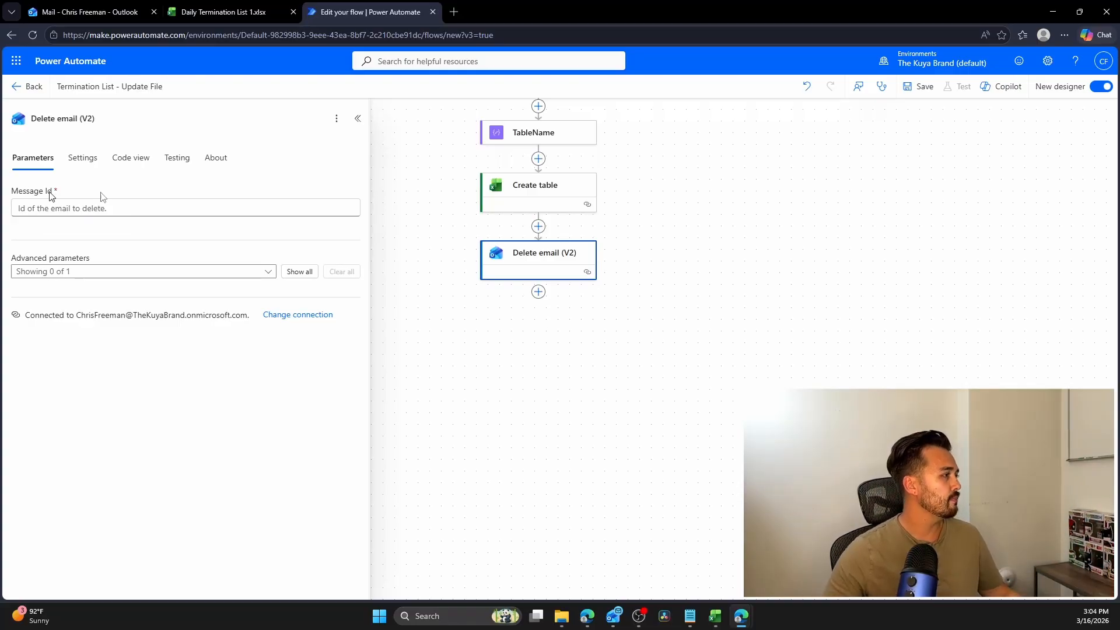
left_click(220, 208)
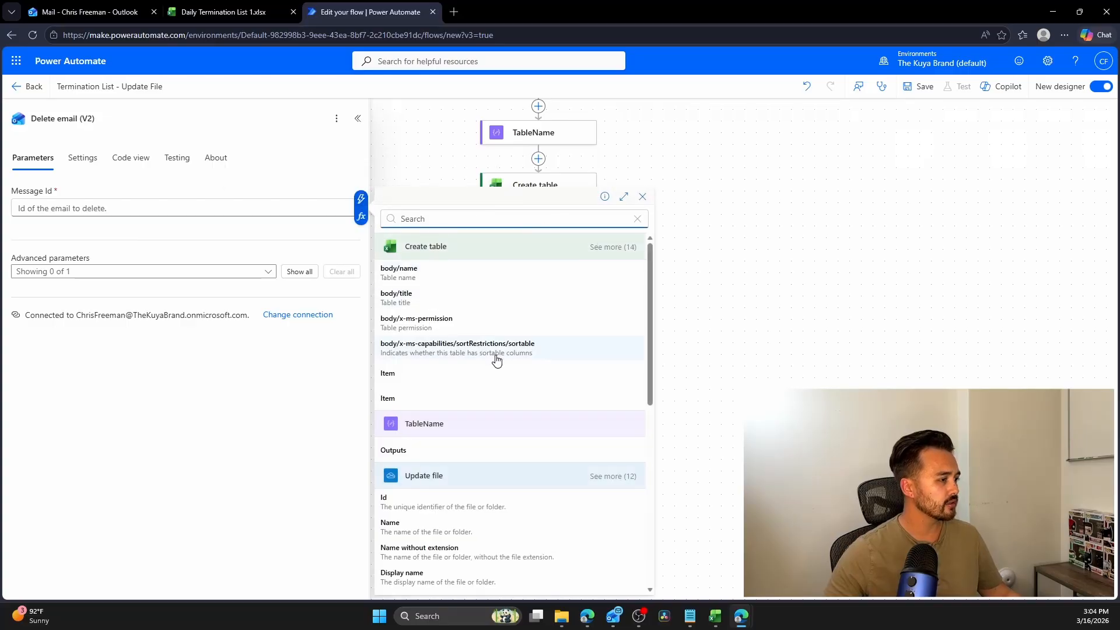
type("id")
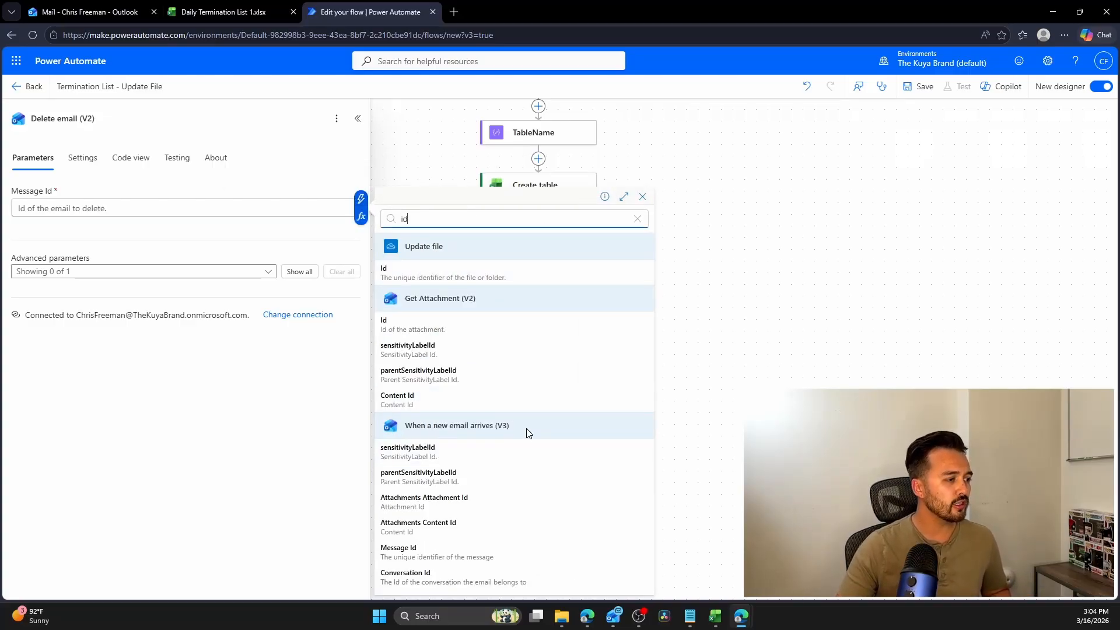
left_click(412, 555)
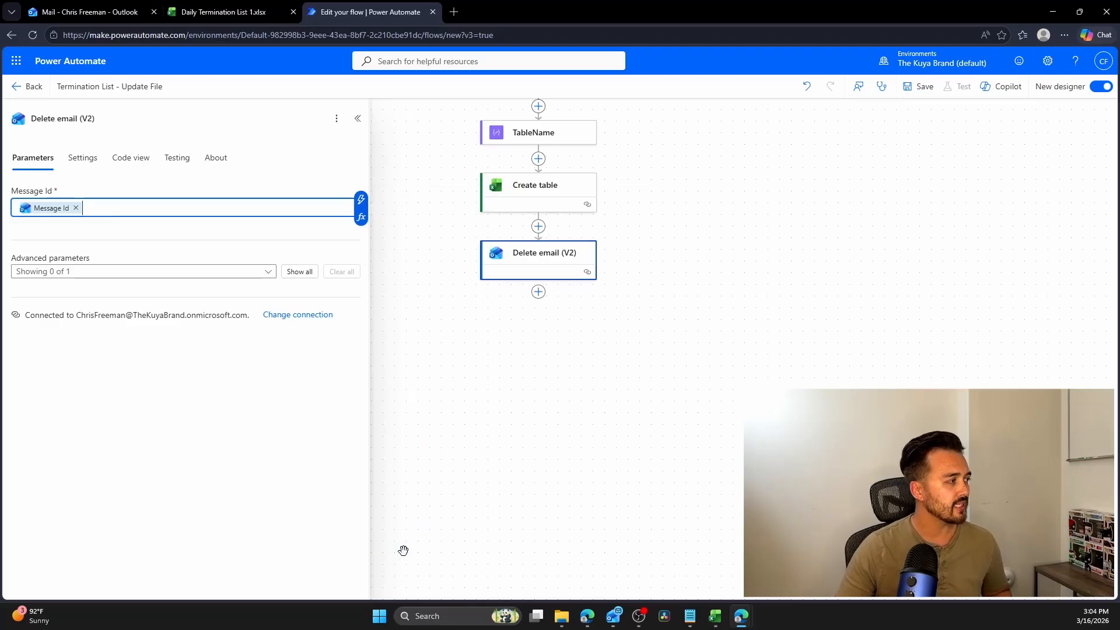
left_click(248, 509)
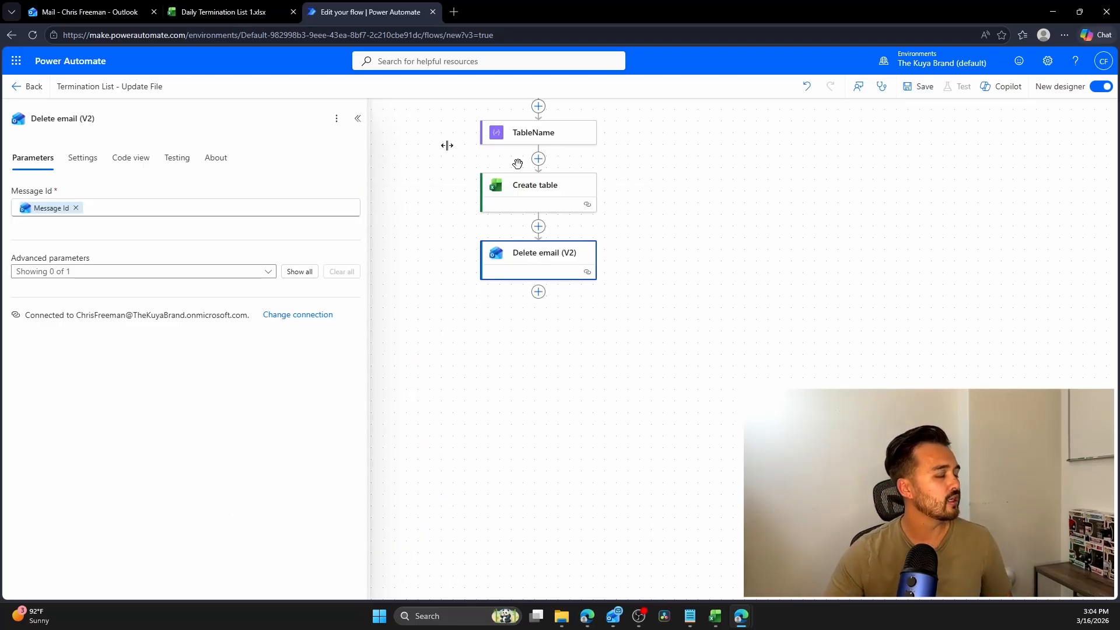
left_click(921, 88)
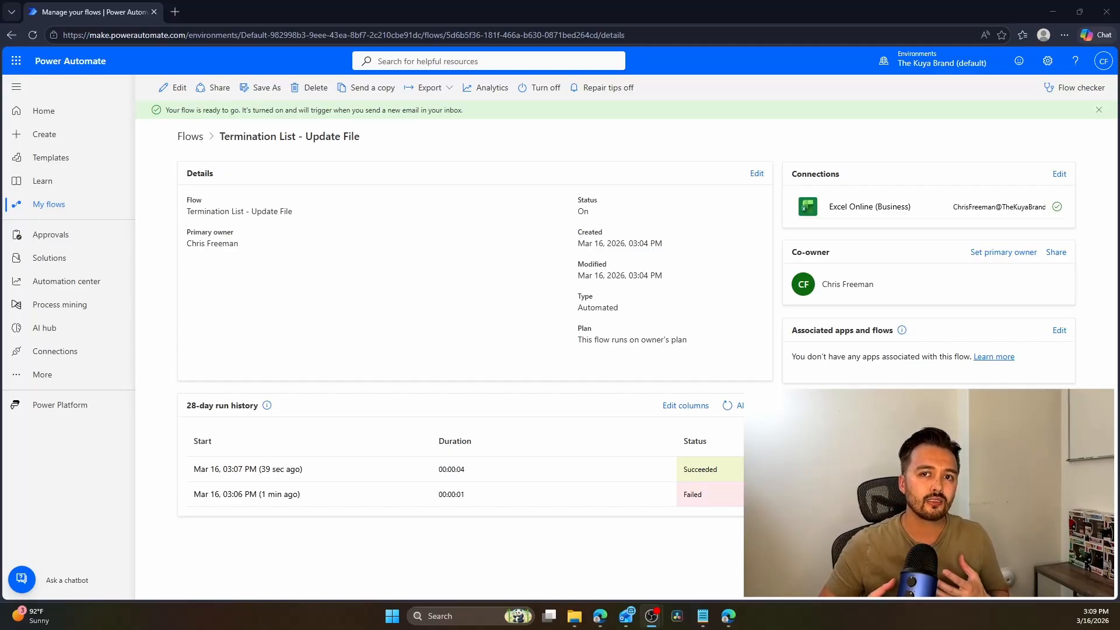
Step: Refresh the flow's run history, open the most recent run and inspect the error on the Update file action
left_click(728, 406)
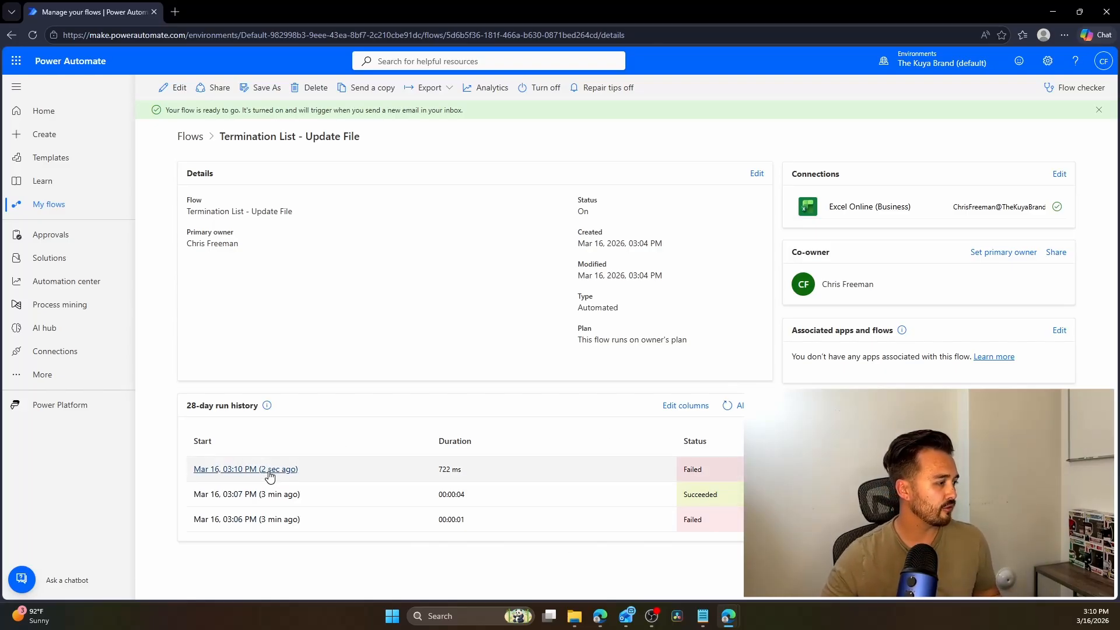
left_click(199, 466)
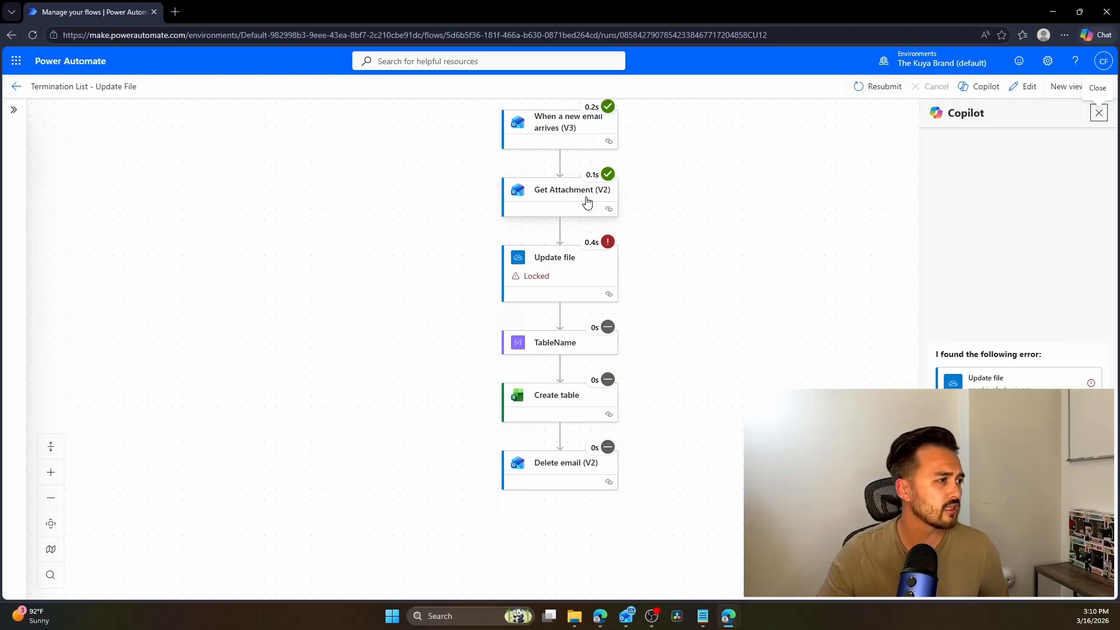
left_click(544, 276)
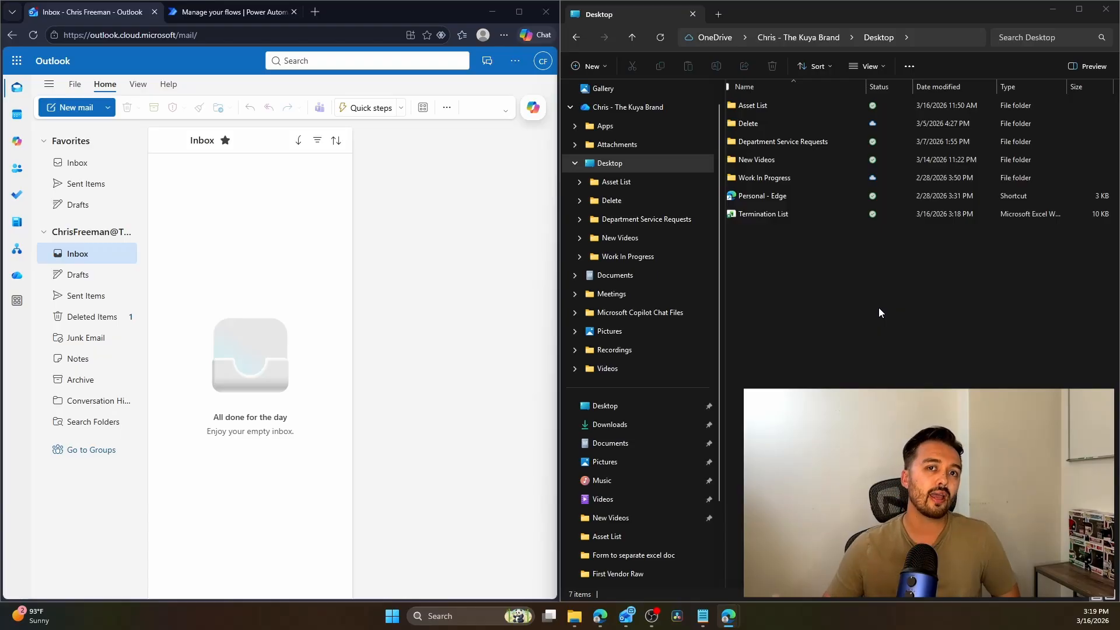
Step: Open the Termination List - Send an Email flow for editing and delete its Manually trigger a flow trigger
left_click(775, 217)
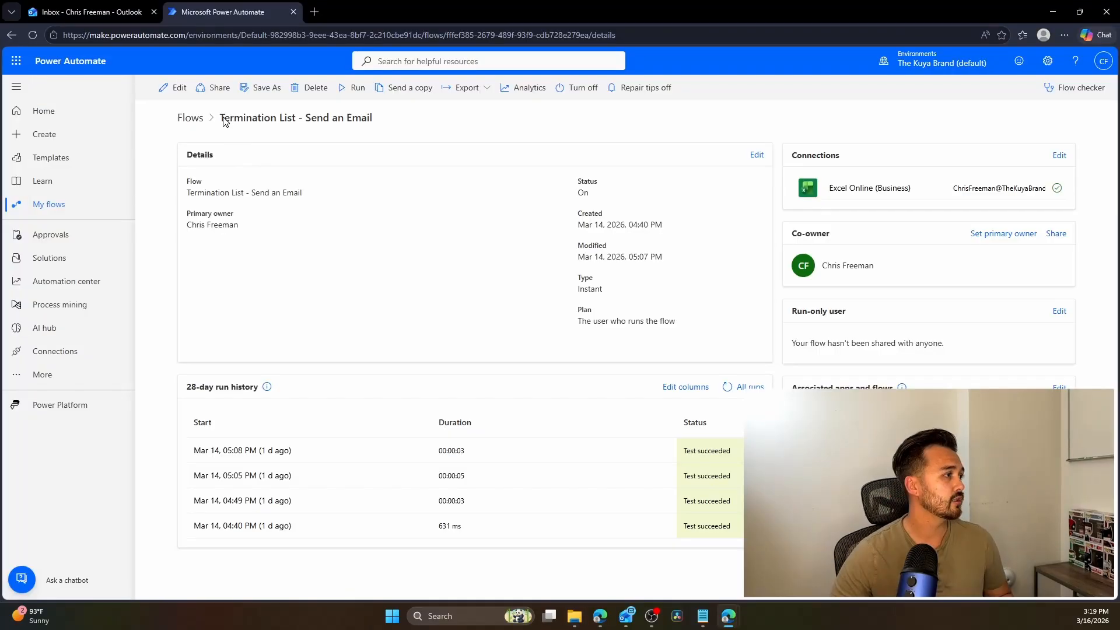
left_click_drag(223, 121, 411, 119)
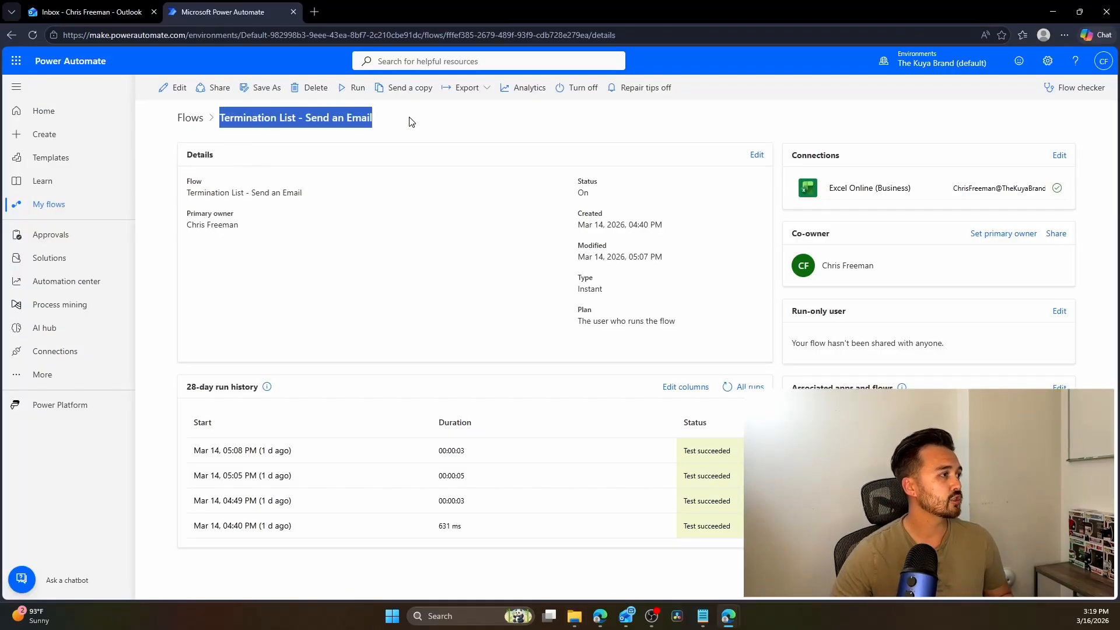
left_click(175, 87)
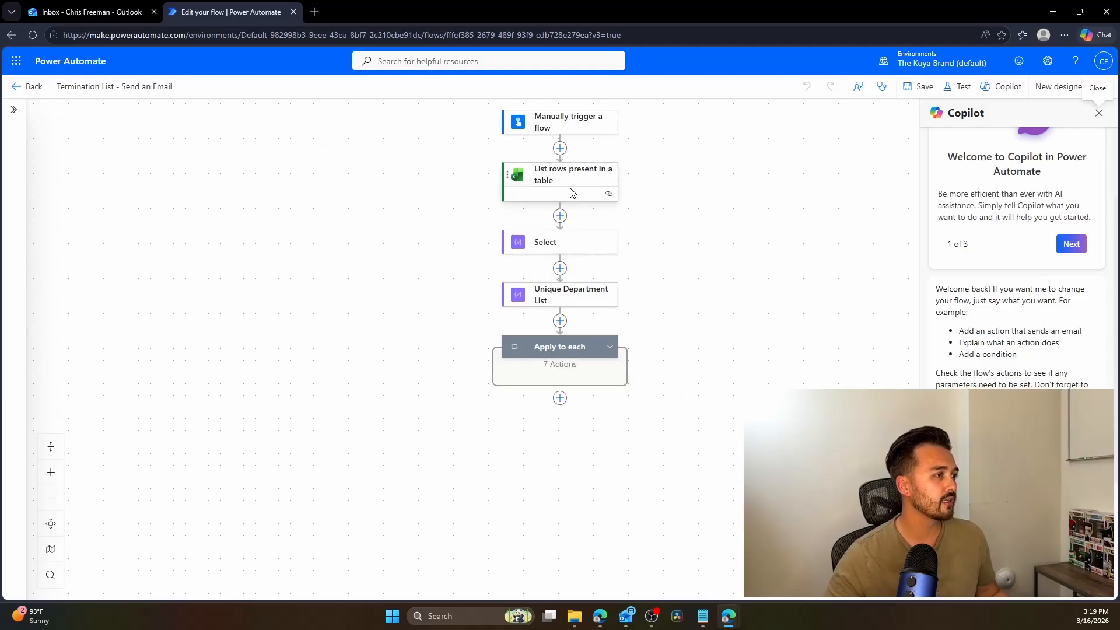
left_click(593, 123)
right_click(593, 122)
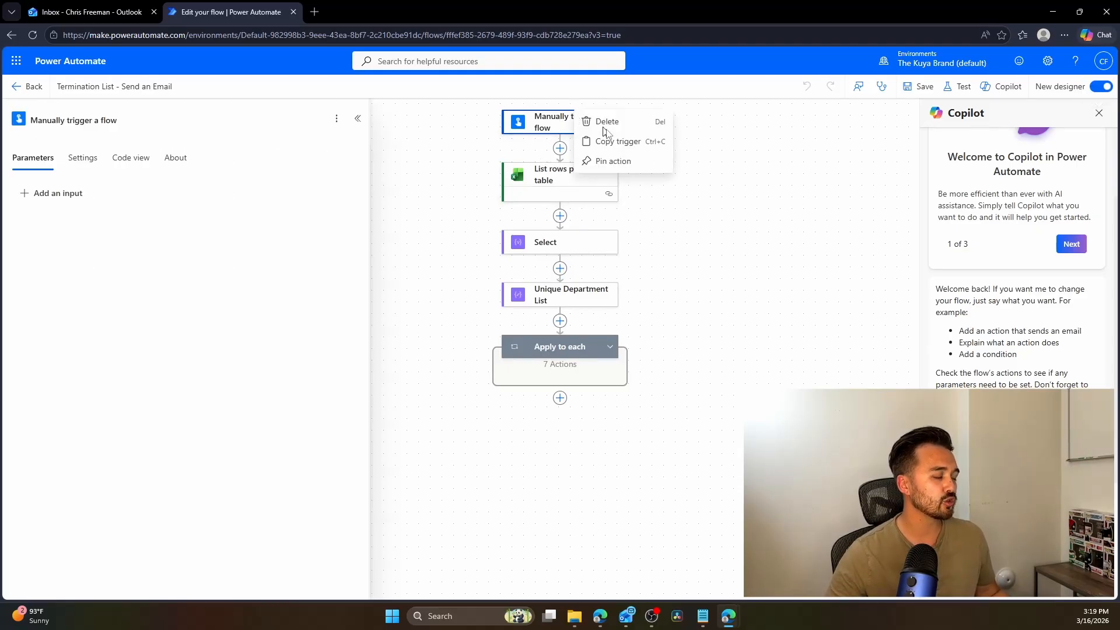
left_click(613, 120)
left_click(687, 350)
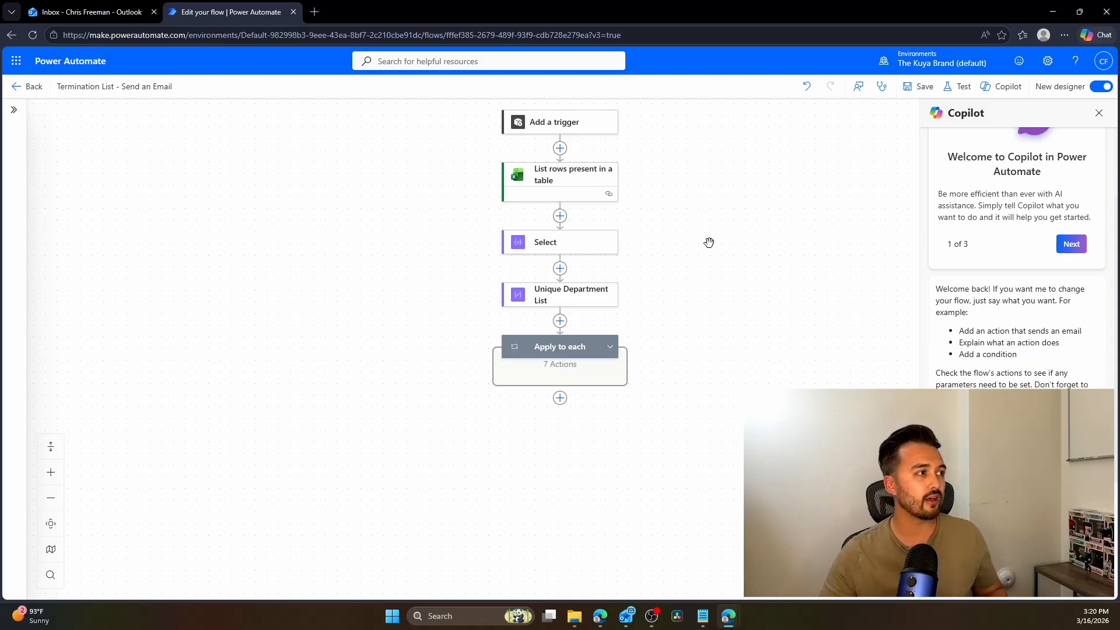
Step: Add a Schedule Recurrence trigger as the flow's new trigger
left_click(577, 122)
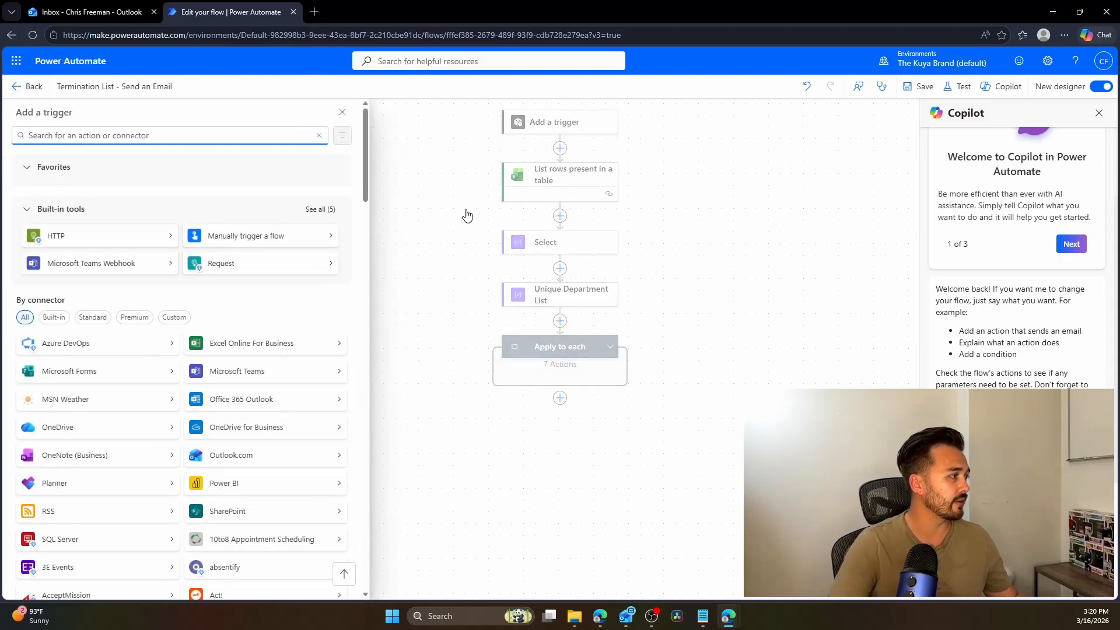
type("recurrence")
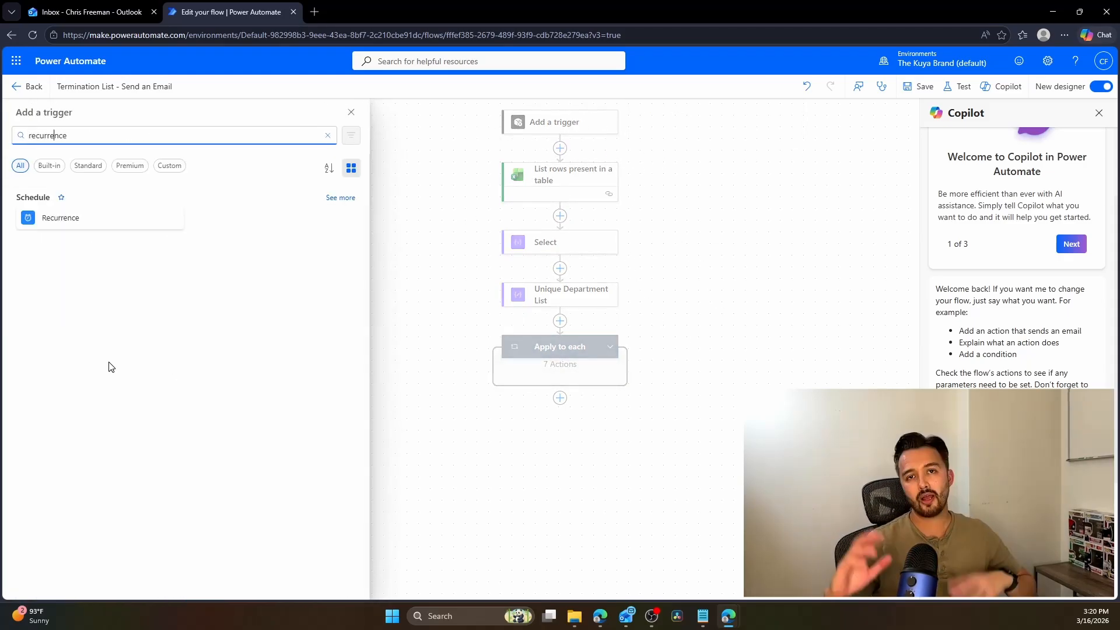
left_click(86, 226)
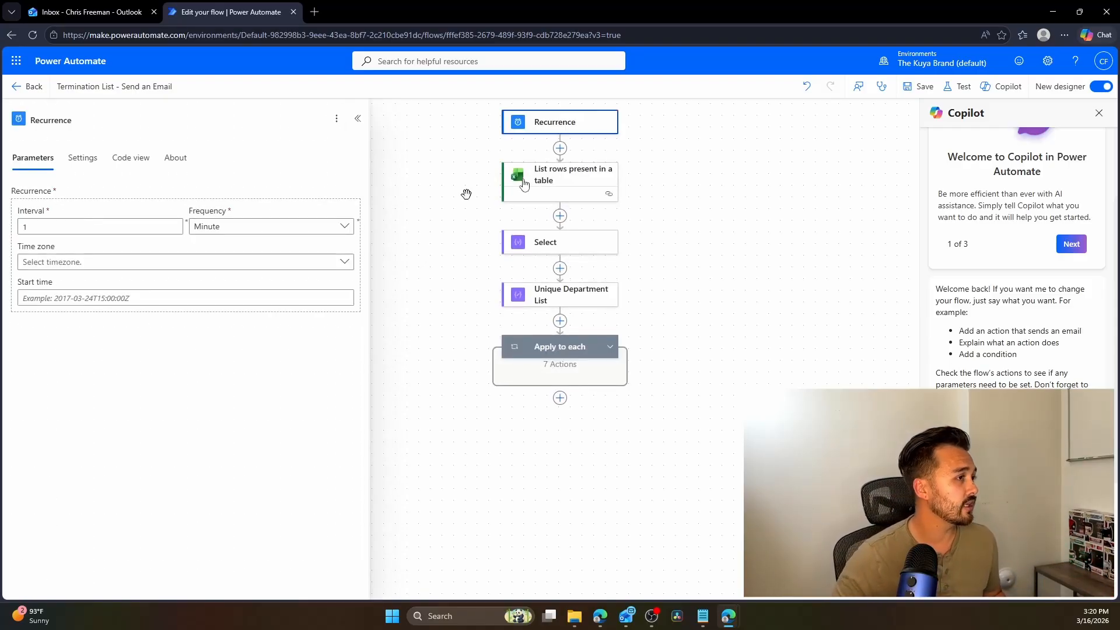
Step: Set the Recurrence trigger to a Day frequency, the (UTC-08:00) Pacific Time (US & Canada) time zone and hour 10
left_click(267, 227)
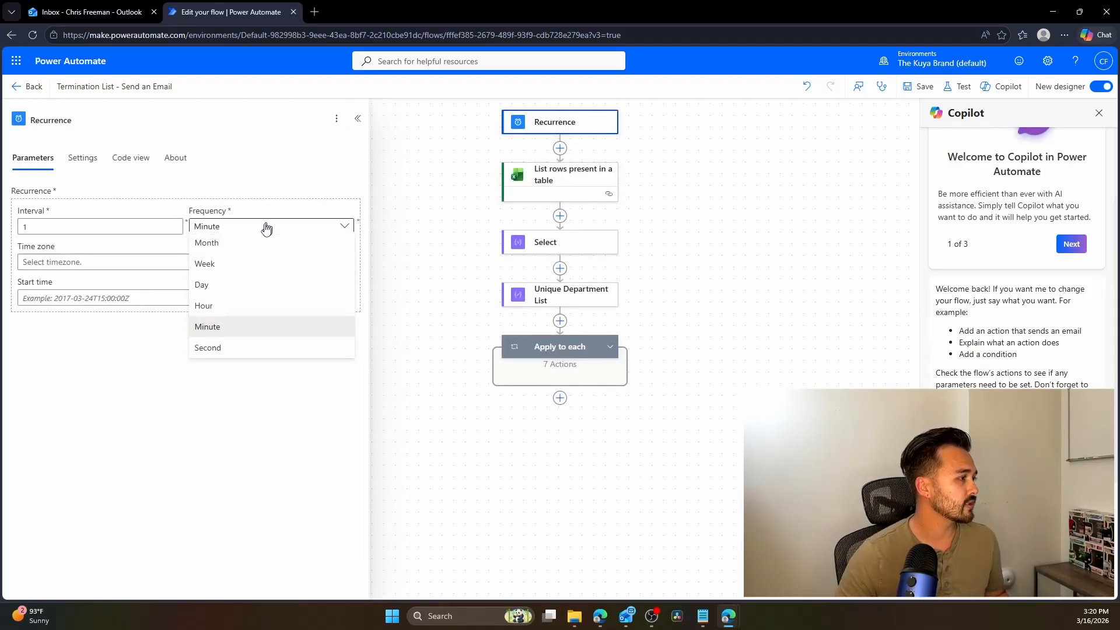
left_click(227, 285)
left_click(155, 262)
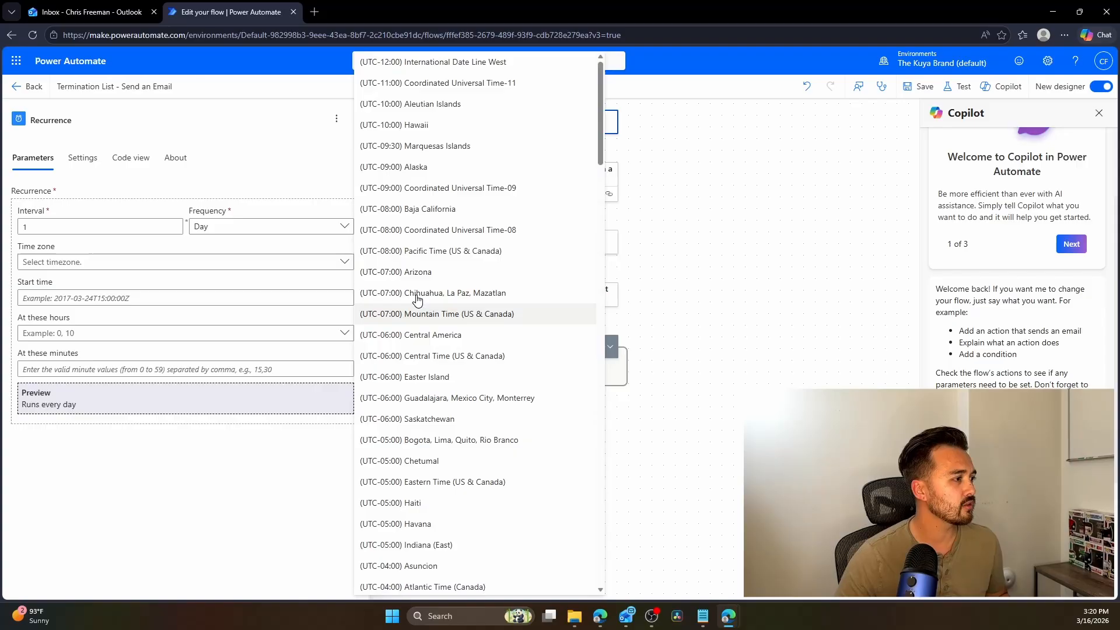
left_click(438, 252)
left_click(70, 334)
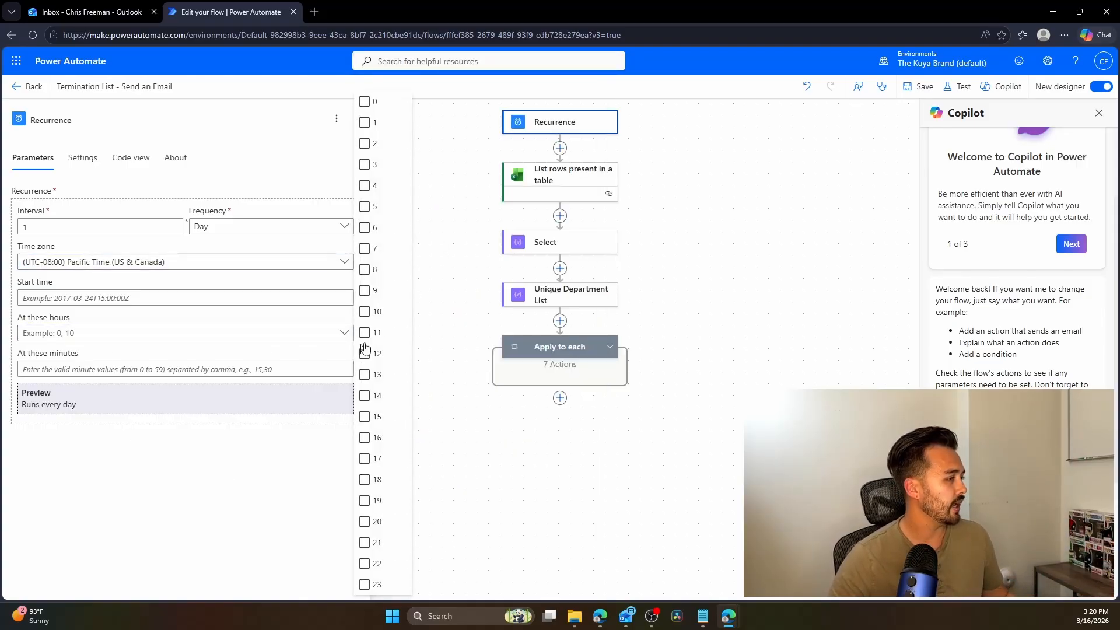
left_click(378, 251)
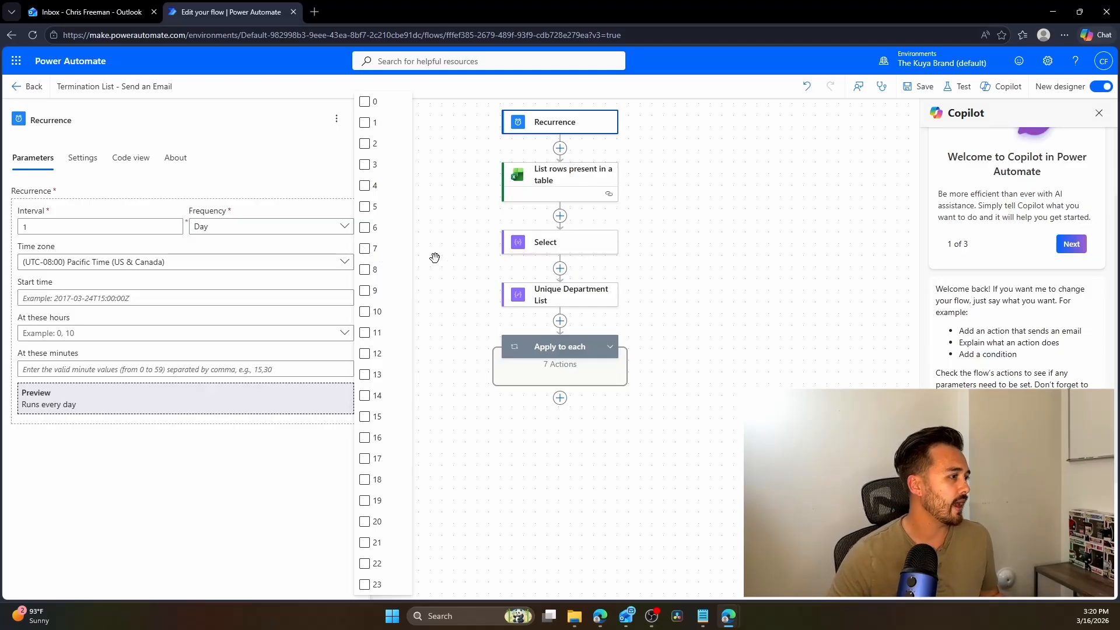
left_click(373, 311)
left_click(260, 515)
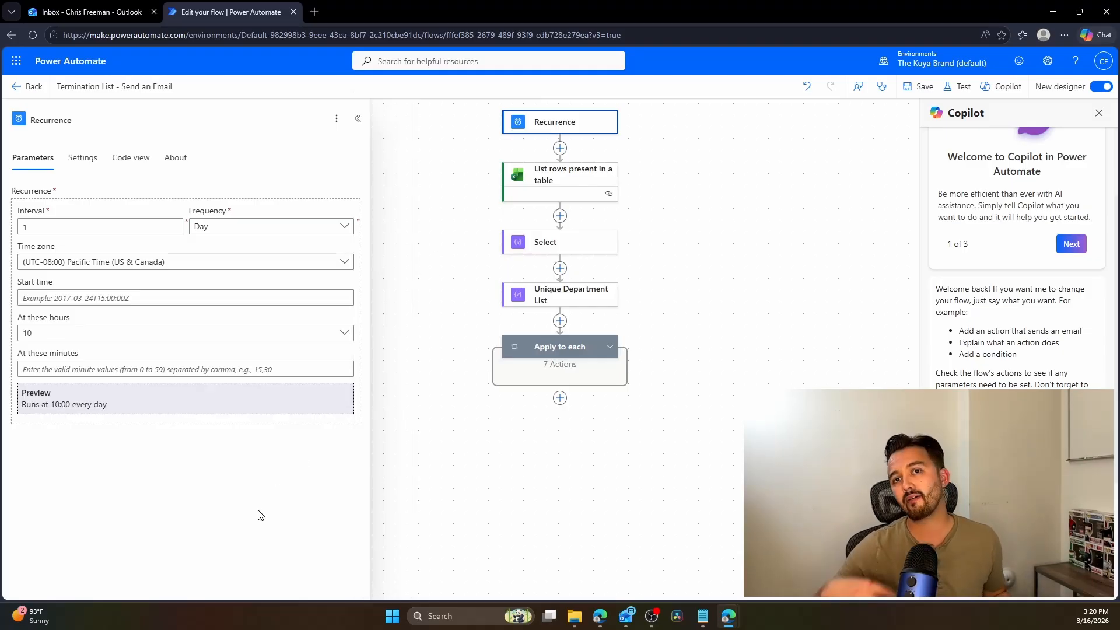